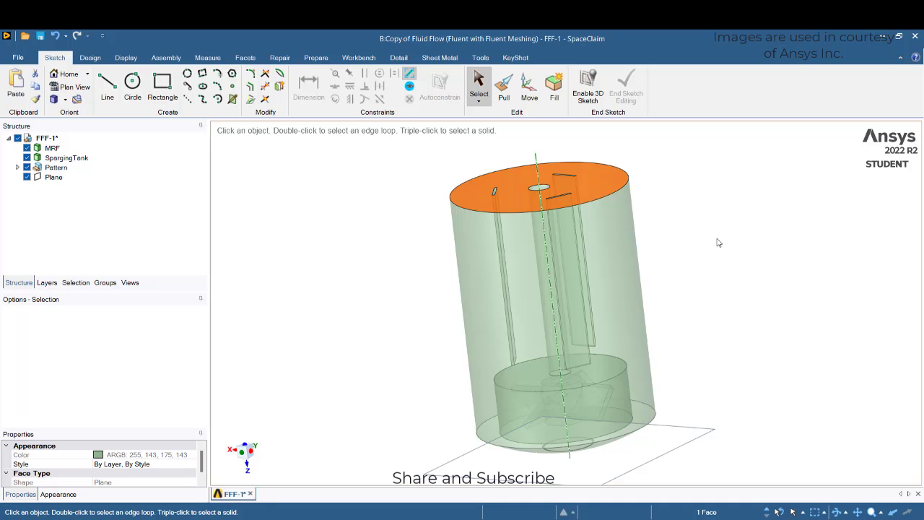
# Step: Examine the sparging tank geometry from several sides and check the face assigned to the Inlet named selection
pyautogui.moveTo(697, 231)
pyautogui.mouseDown(button='middle')
pyautogui.moveTo(625, 216)
pyautogui.moveTo(577, 221)
pyautogui.moveTo(488, 237)
pyautogui.moveTo(478, 264)
pyautogui.mouseUp(button='middle')
pyautogui.tripleClick(492, 268)
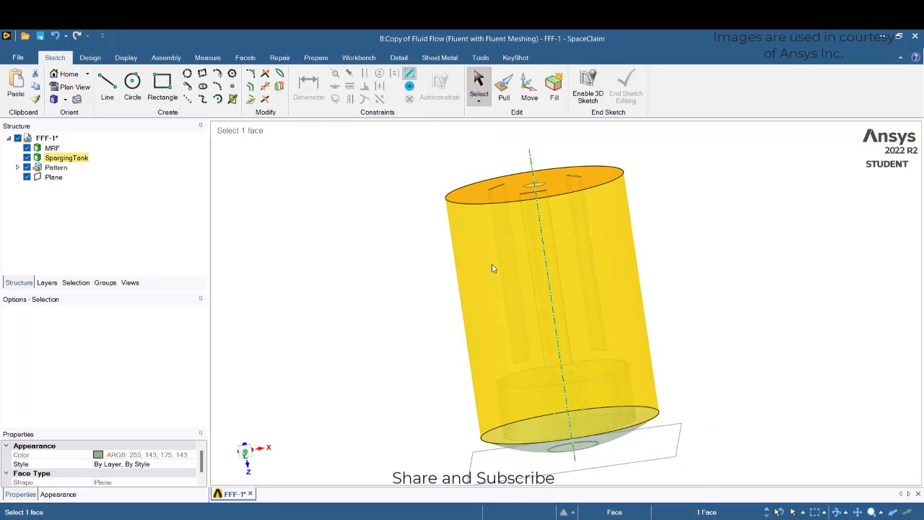
pyautogui.click(628, 461)
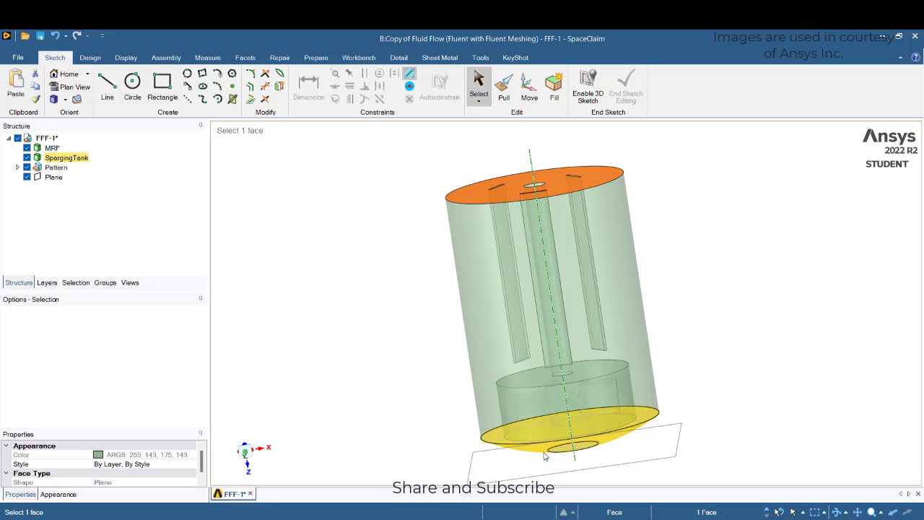
pyautogui.scroll(3, 589, 467)
pyautogui.scroll(-3, 589, 467)
pyautogui.press('h')
pyautogui.moveTo(744, 366)
pyautogui.mouseDown(button='middle')
pyautogui.moveTo(705, 275)
pyautogui.moveTo(728, 360)
pyautogui.moveTo(724, 382)
pyautogui.moveTo(725, 357)
pyautogui.mouseUp(button='middle')
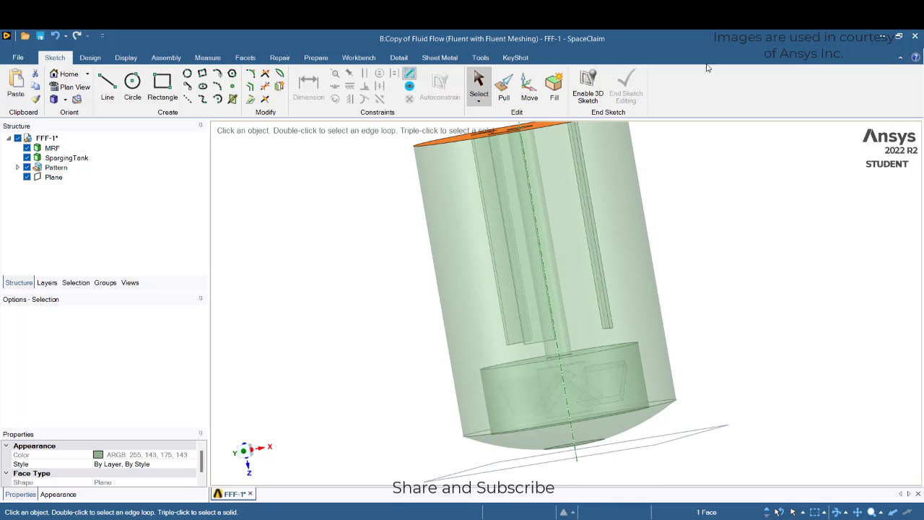
pyautogui.click(105, 282)
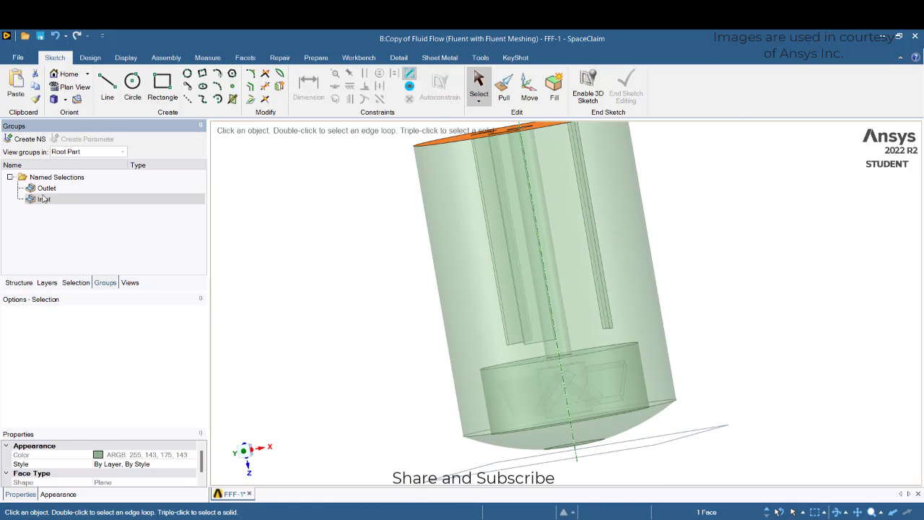
pyautogui.click(43, 199)
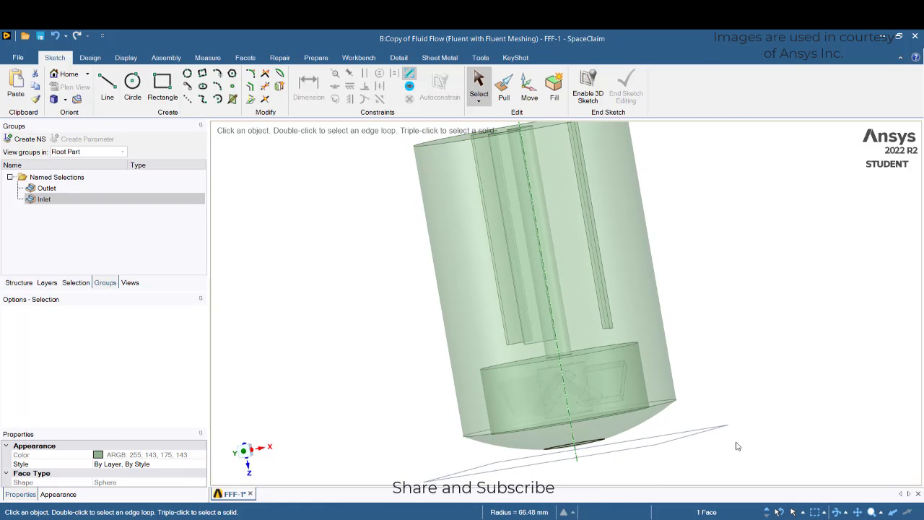
pyautogui.moveTo(736, 441)
pyautogui.mouseDown(button='middle')
pyautogui.moveTo(715, 379)
pyautogui.moveTo(701, 453)
pyautogui.mouseUp(button='middle')
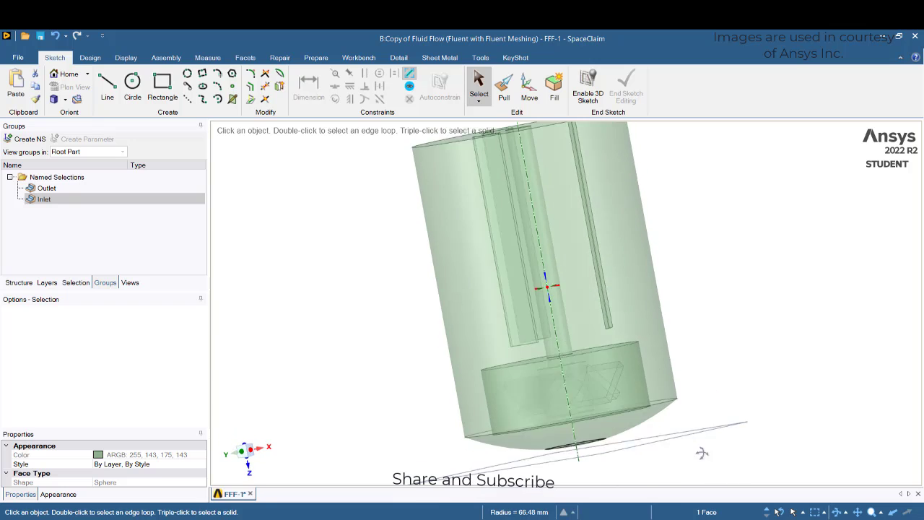
# Step: Switch to Workbench and start Fluent Meshing from the Mesh cell of the copied Fluid Flow system with 4 parallel processes
pyautogui.click(881, 36)
pyautogui.doubleClick(219, 280)
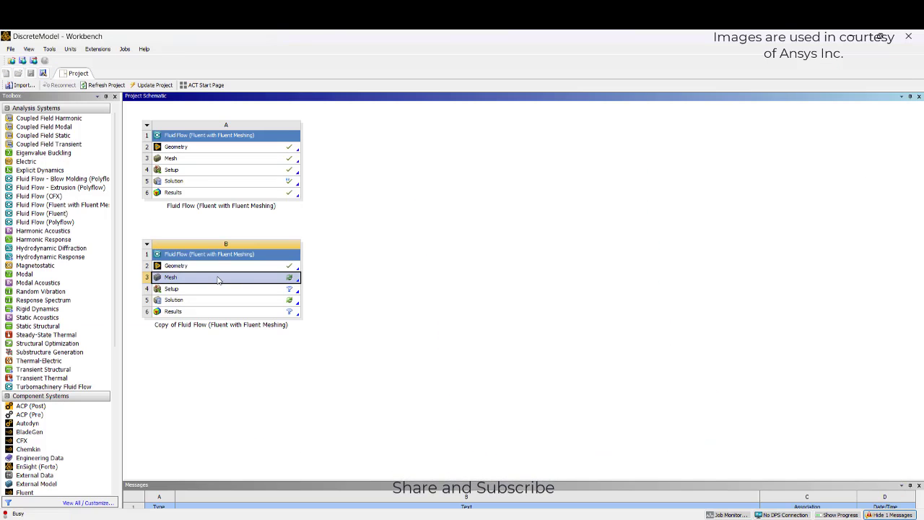
pyautogui.click(452, 322)
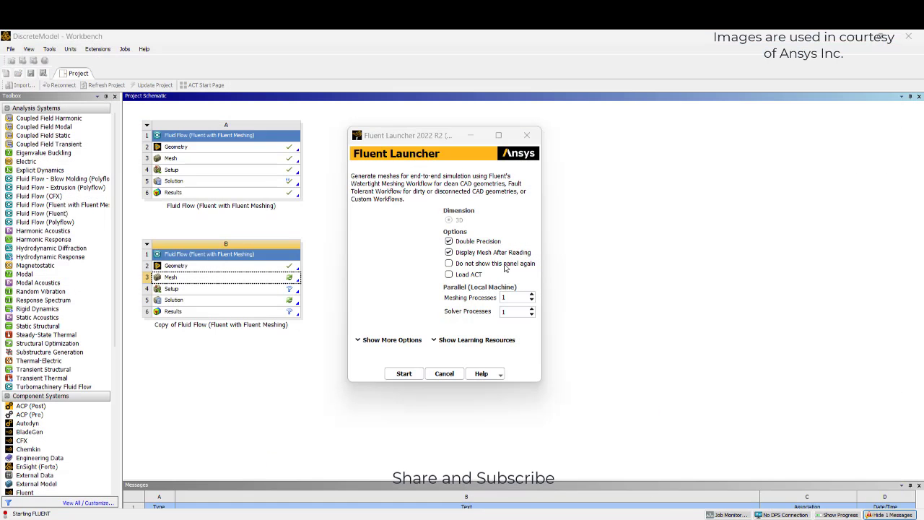
pyautogui.click(532, 295)
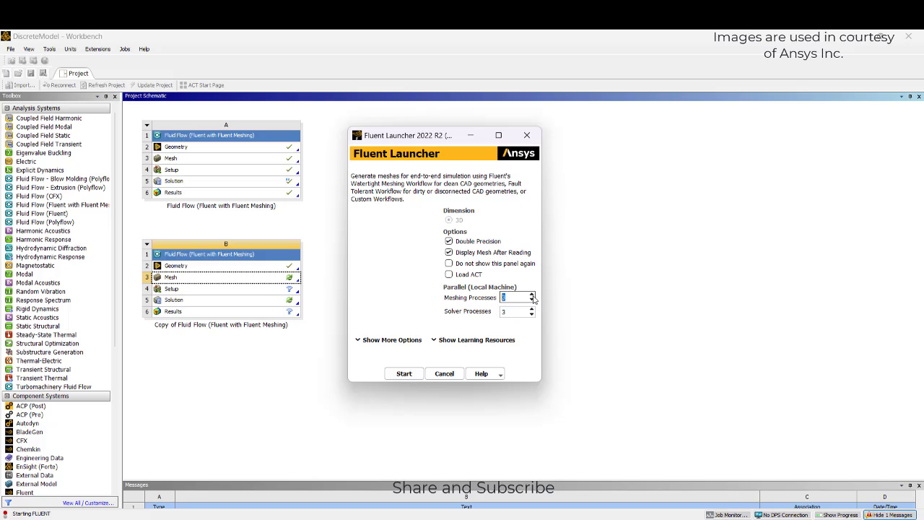
pyautogui.click(405, 373)
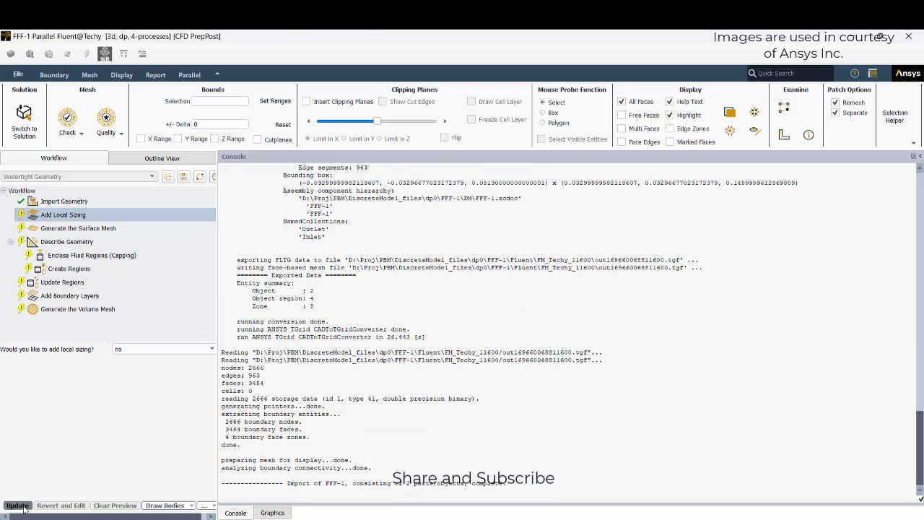
# Step: Generate the surface mesh with a maximum size of 0.0008 m and a curvature normal angle of 30 degrees
pyautogui.click(147, 368)
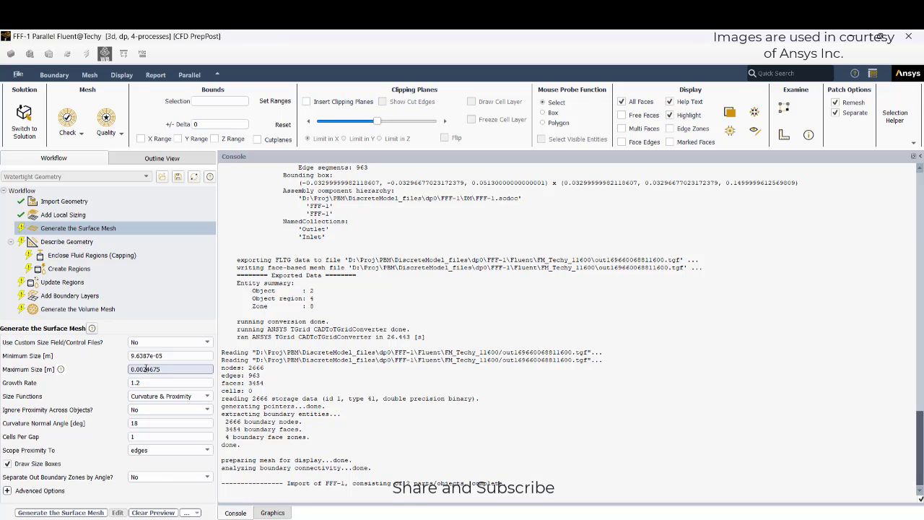
pyautogui.moveTo(143, 369); pyautogui.dragTo(179, 374)
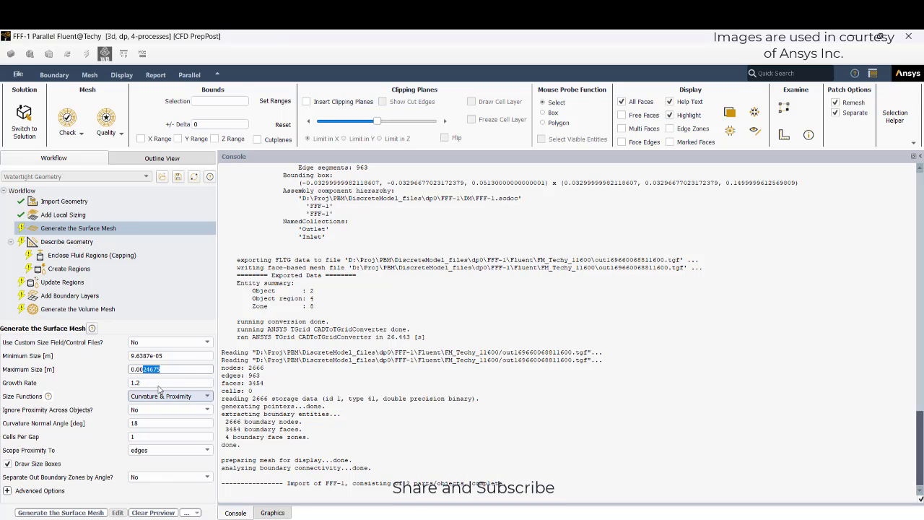
pyautogui.write('05')
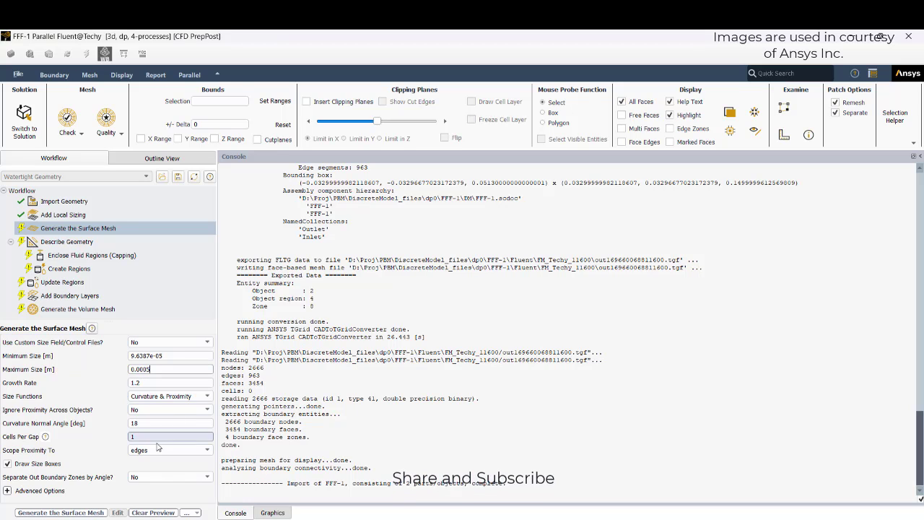
pyautogui.press('BackSpace')
pyautogui.write('8')
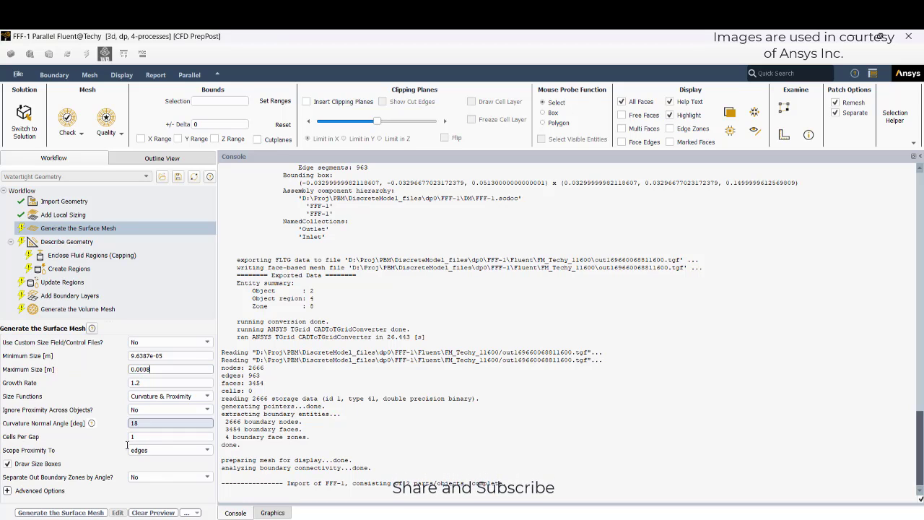
pyautogui.doubleClick(144, 424)
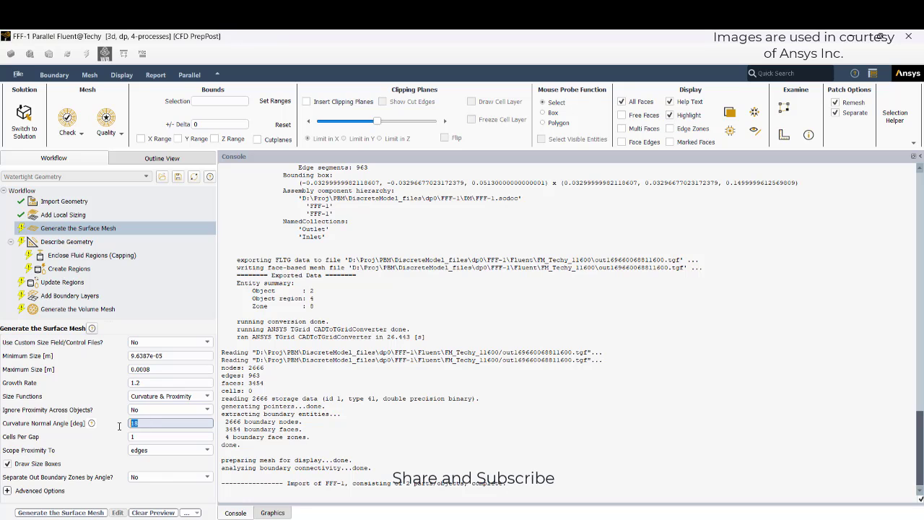
pyautogui.write('30')
pyautogui.click(62, 512)
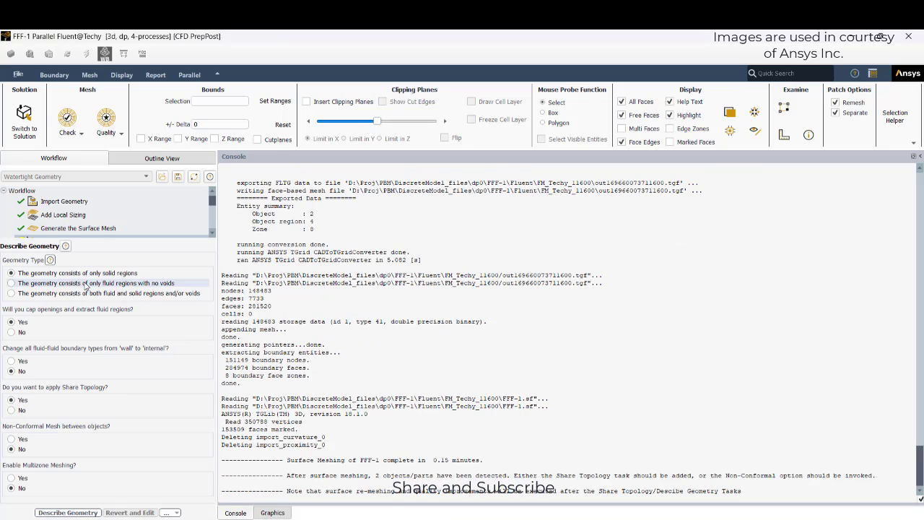
# Step: Describe the geometry as fluid regions only with no voids, change fluid-fluid boundaries to internal, and apply share topology
pyautogui.click(21, 361)
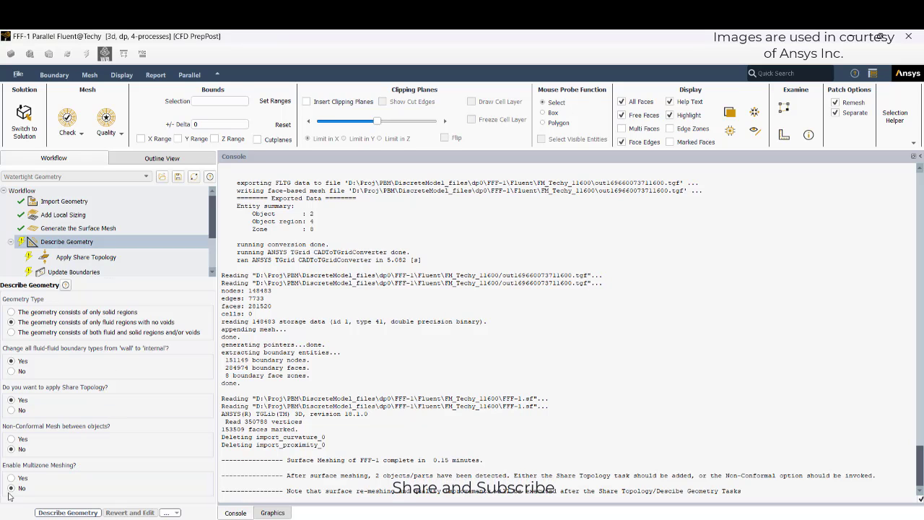
pyautogui.click(67, 511)
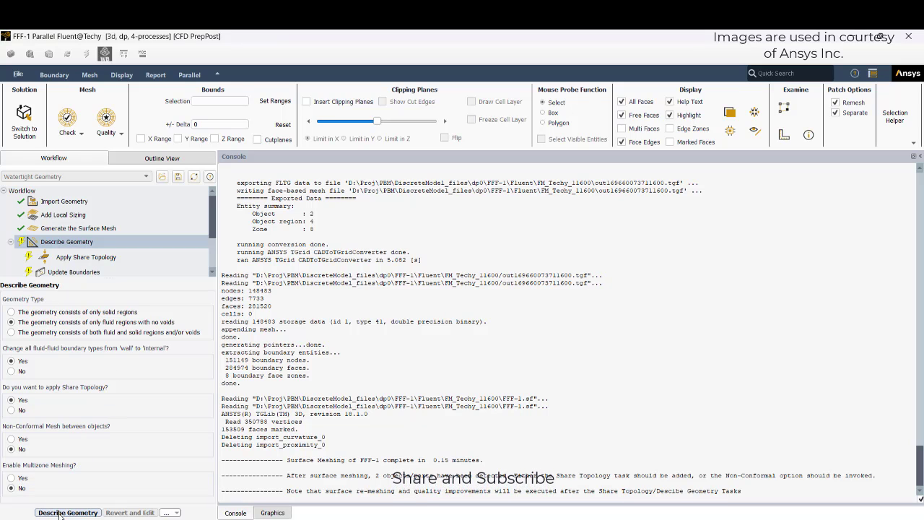
pyautogui.click(69, 513)
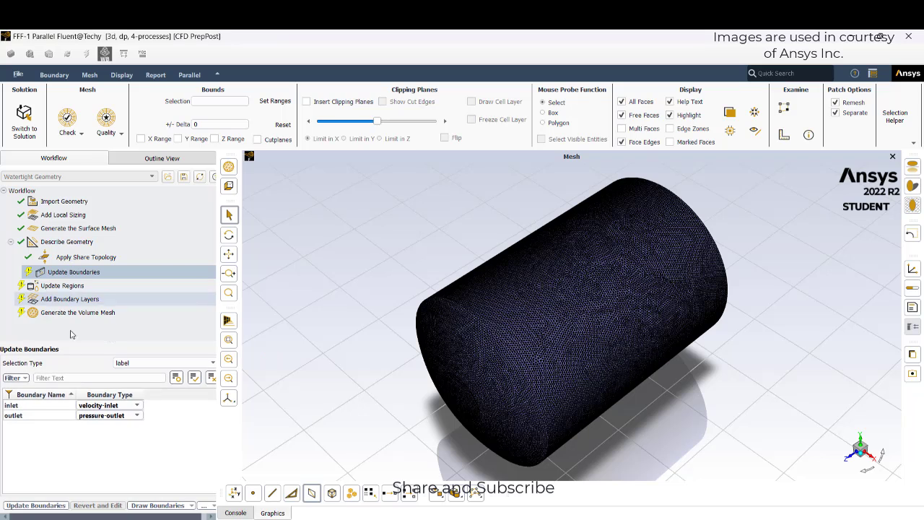
# Step: Update the boundaries and regions with their assigned types, and mark the boundary layers task as updated
pyautogui.click(35, 505)
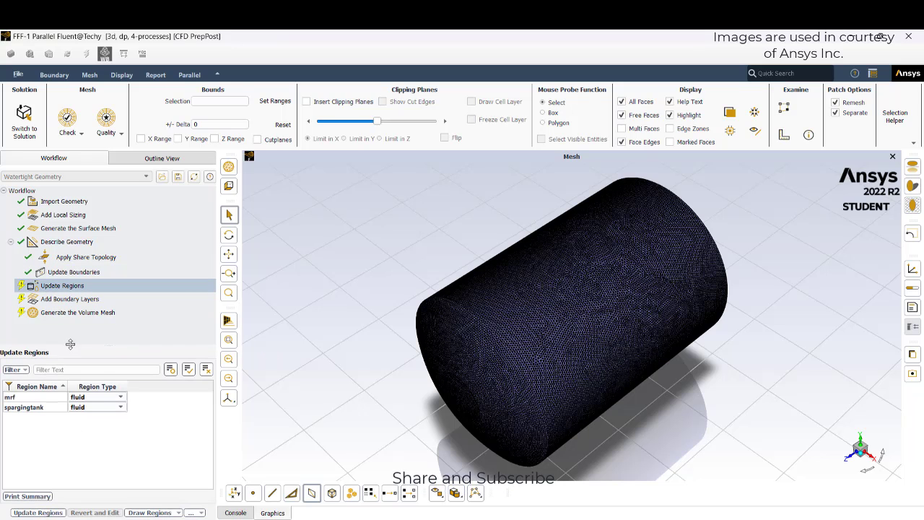
pyautogui.click(37, 512)
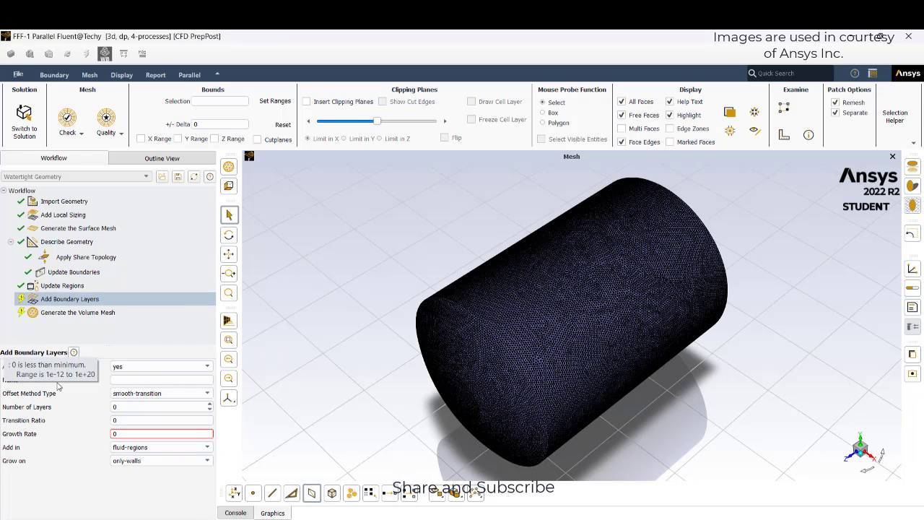
pyautogui.rightClick(62, 302)
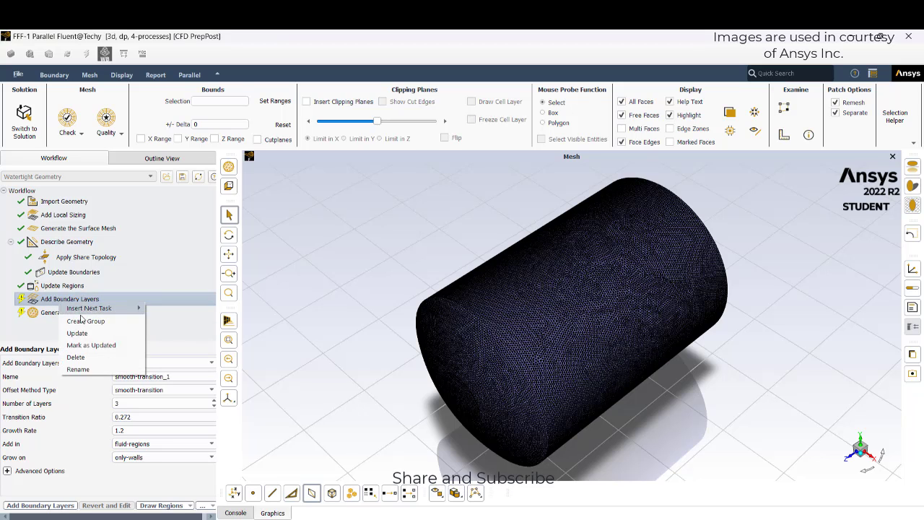
pyautogui.click(77, 332)
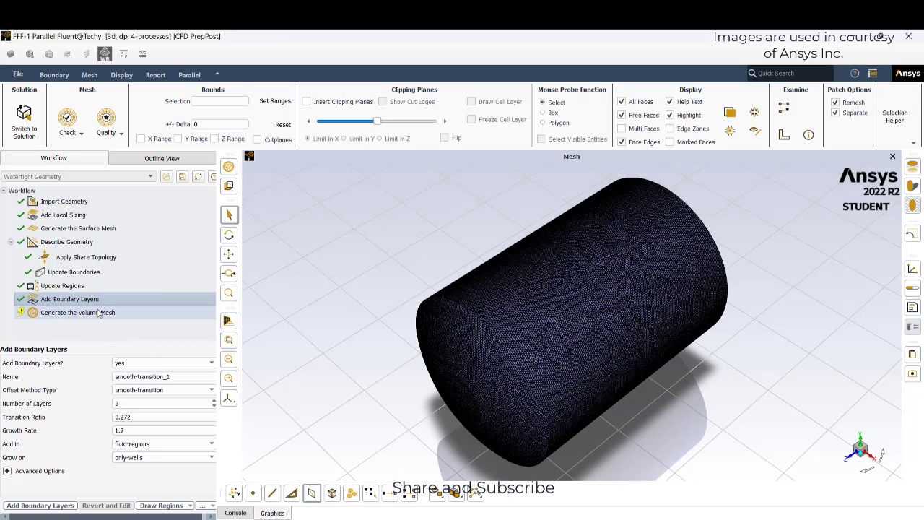
# Step: Generate the polyhedra volume mesh with a maximum cell length of 0.0008 m and show the console output
pyautogui.click(96, 312)
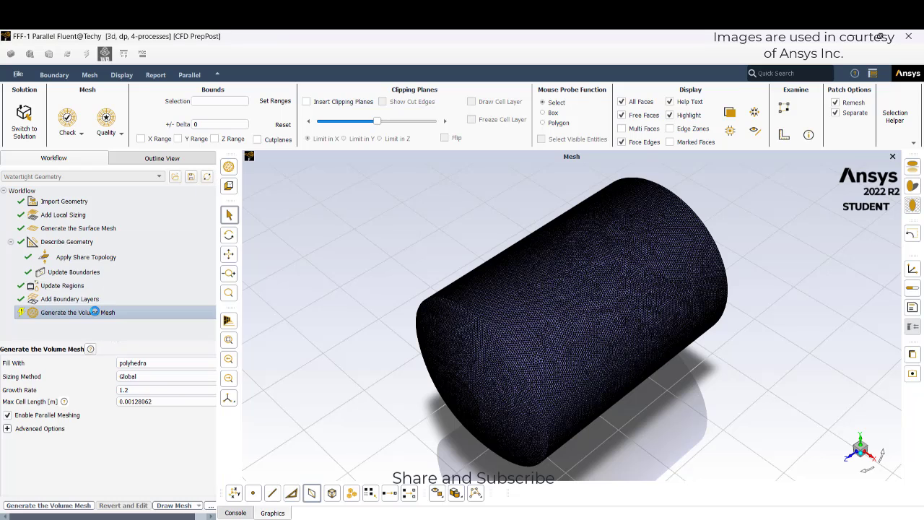
pyautogui.doubleClick(132, 401)
pyautogui.write('0.0008')
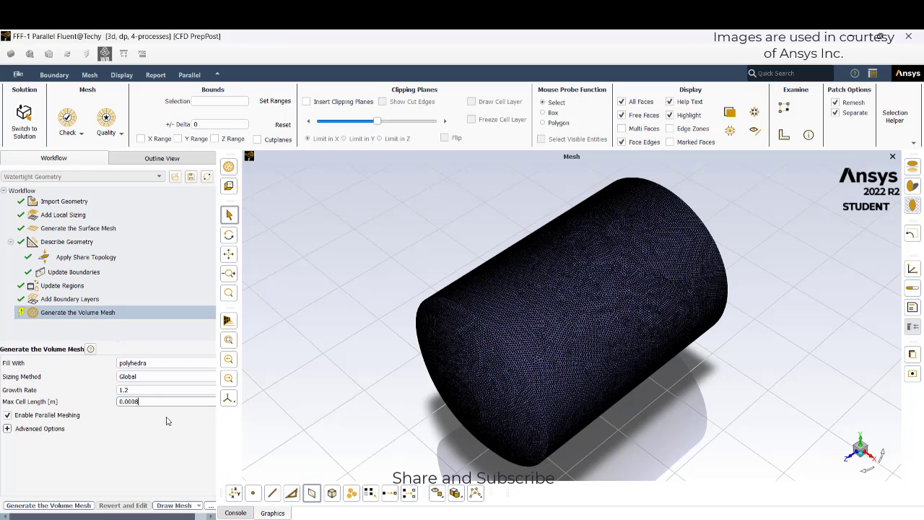
pyautogui.click(60, 505)
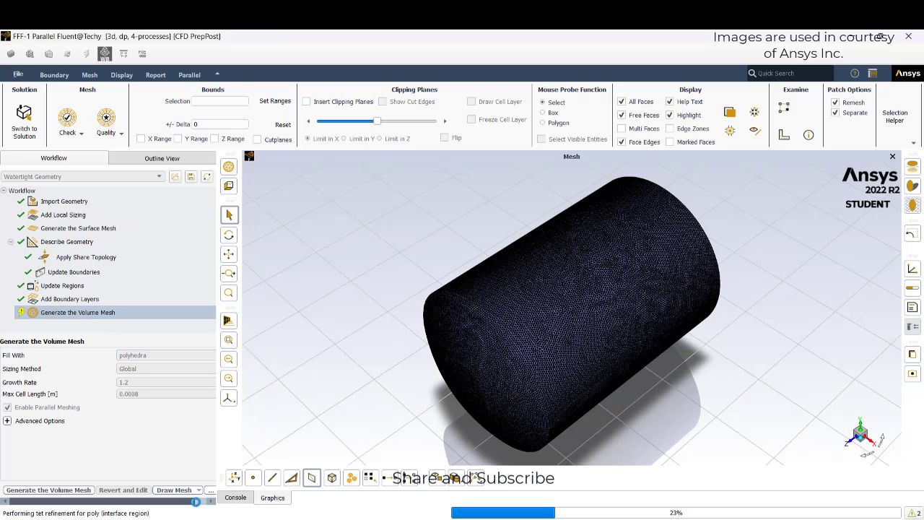
pyautogui.click(239, 498)
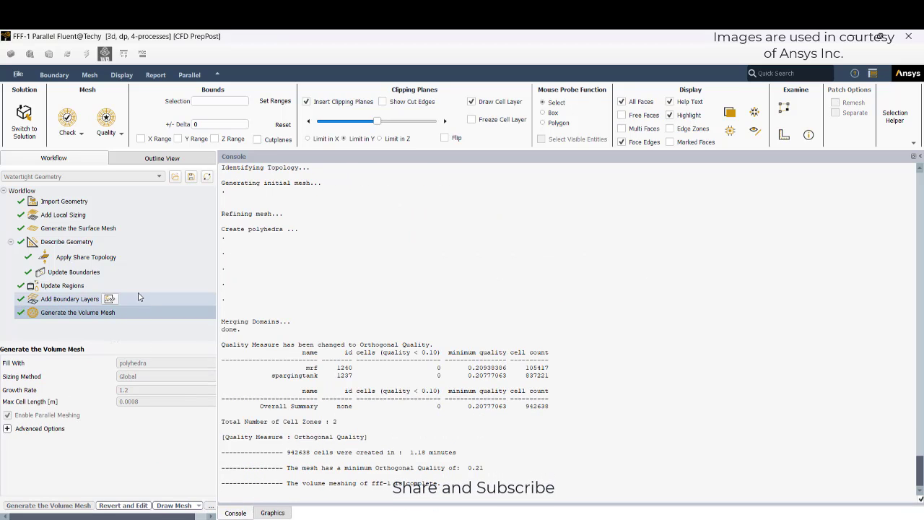
# Step: Revise the surface mesh task to a maximum size of 0.0012 m and regenerate the surface mesh
pyautogui.click(73, 214)
pyautogui.click(79, 228)
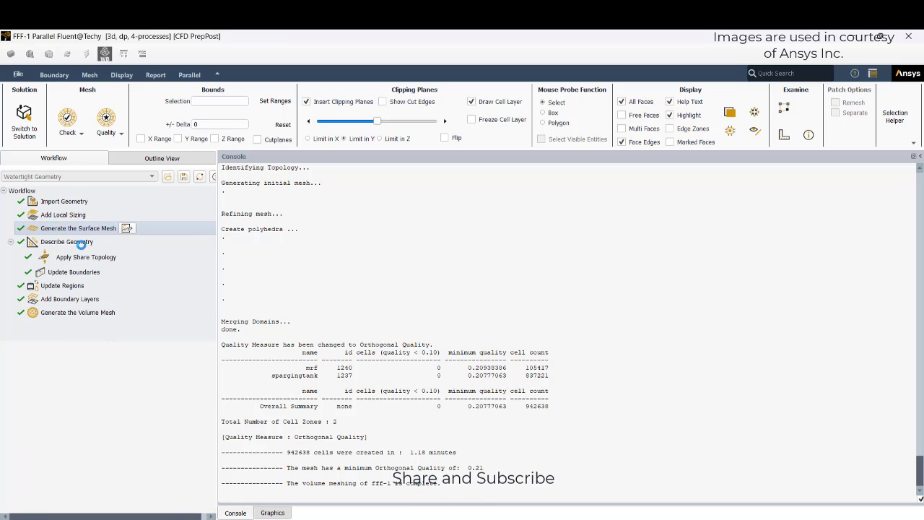
pyautogui.click(117, 513)
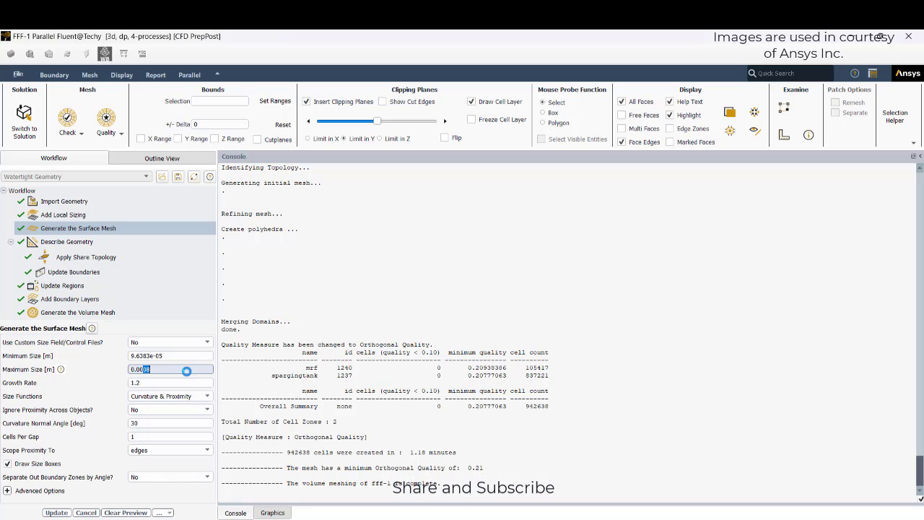
pyautogui.write('12')
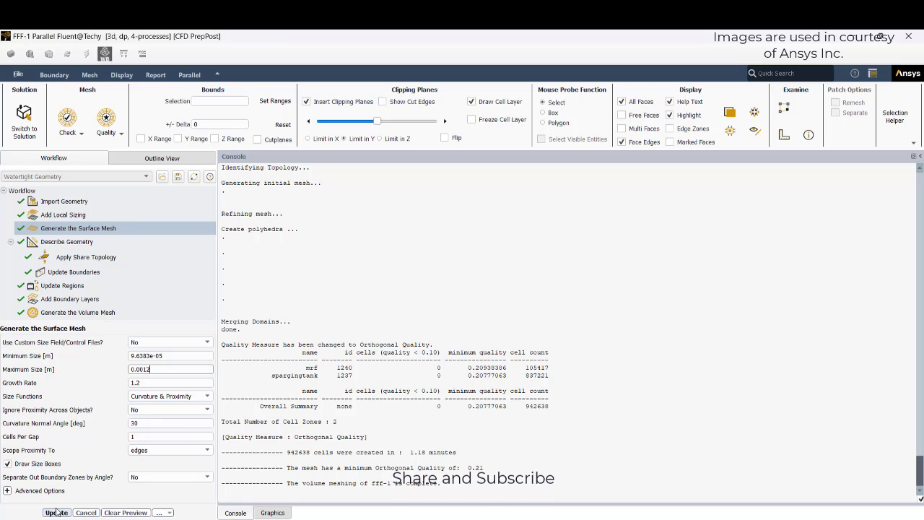
pyautogui.click(55, 512)
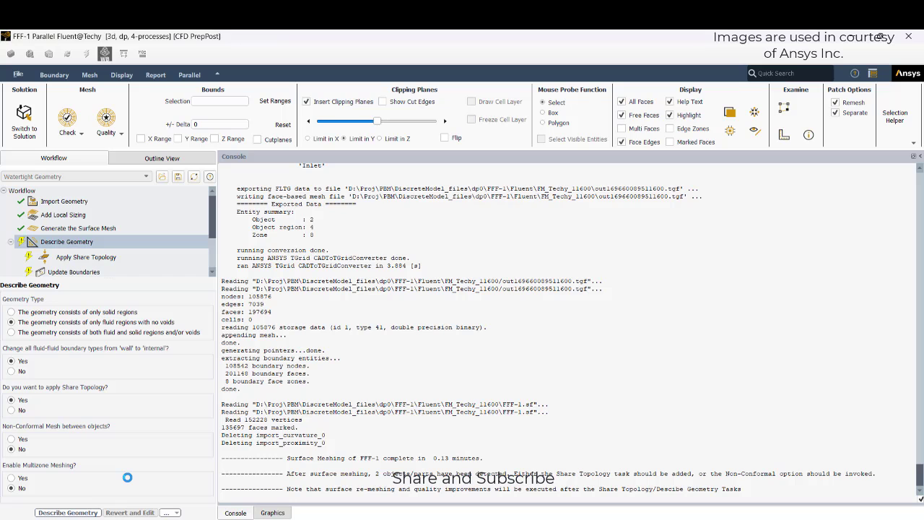
# Step: Rerun the geometry description and share topology on the revised surface mesh with the same options
pyautogui.click(67, 513)
pyautogui.click(68, 512)
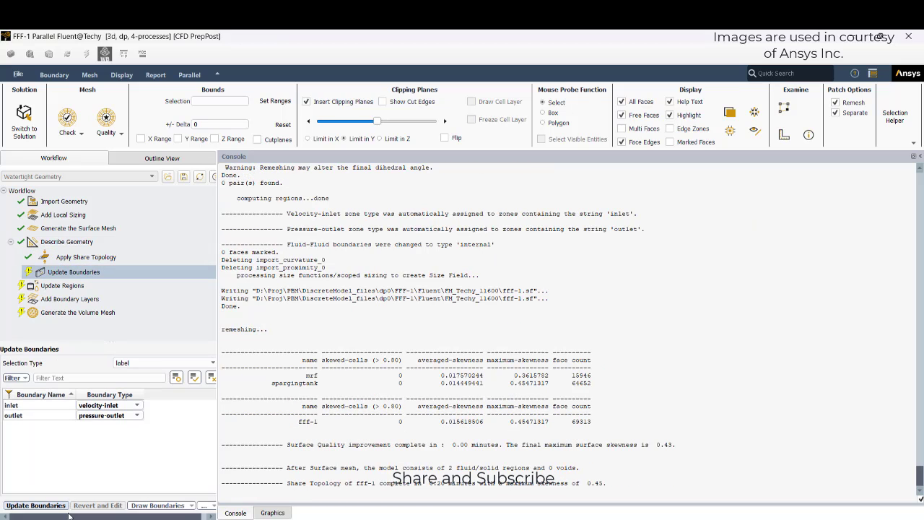
# Step: Update the boundaries and regions of the revised mesh, and mark its boundary layers task as updated
pyautogui.click(62, 506)
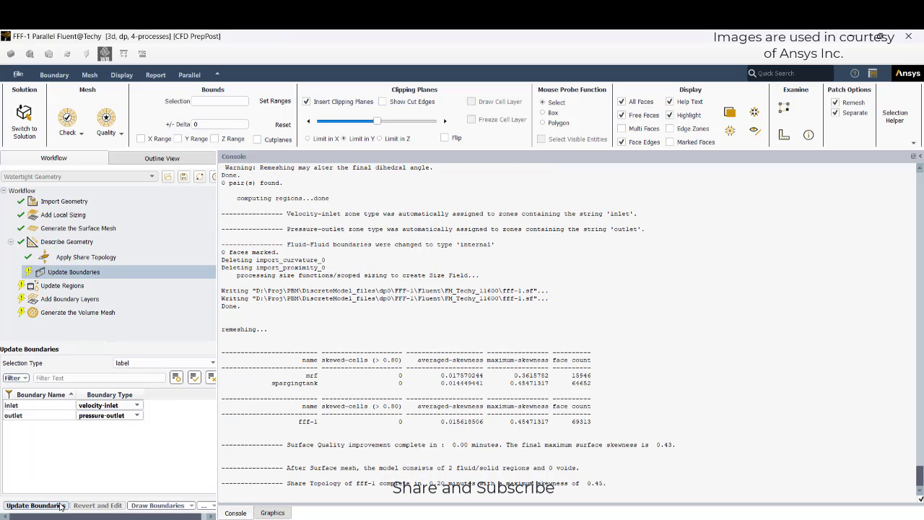
pyautogui.click(59, 510)
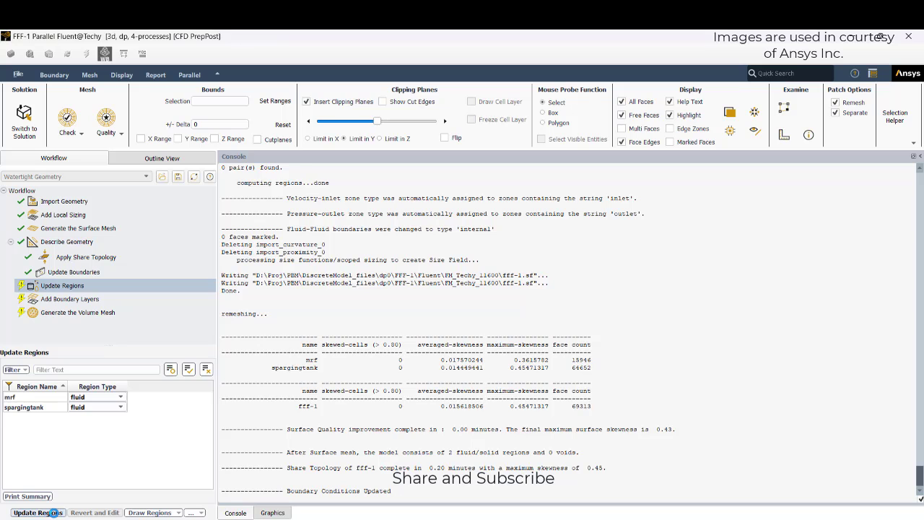
pyautogui.rightClick(44, 300)
pyautogui.press('Escape')
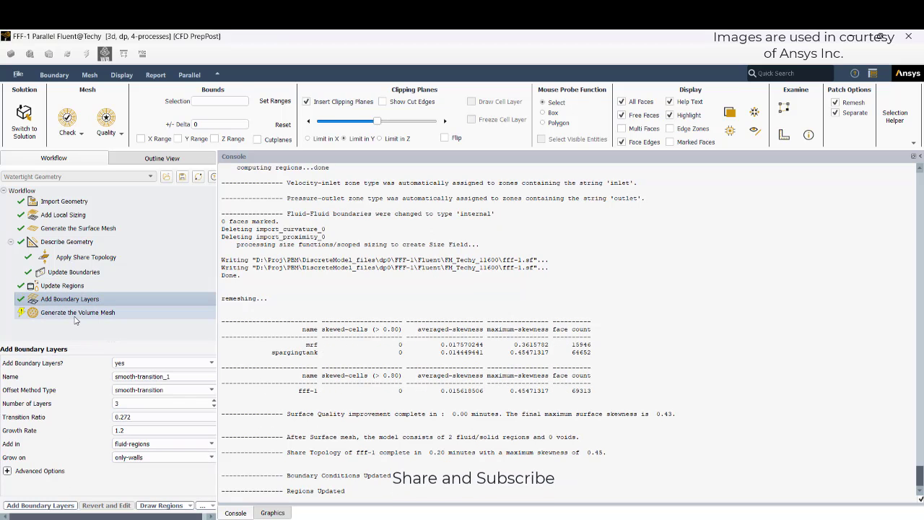
# Step: Regenerate the polyhedra volume mesh with a maximum cell length of 0.0012 m and check the cell quality report in the console
pyautogui.click(74, 314)
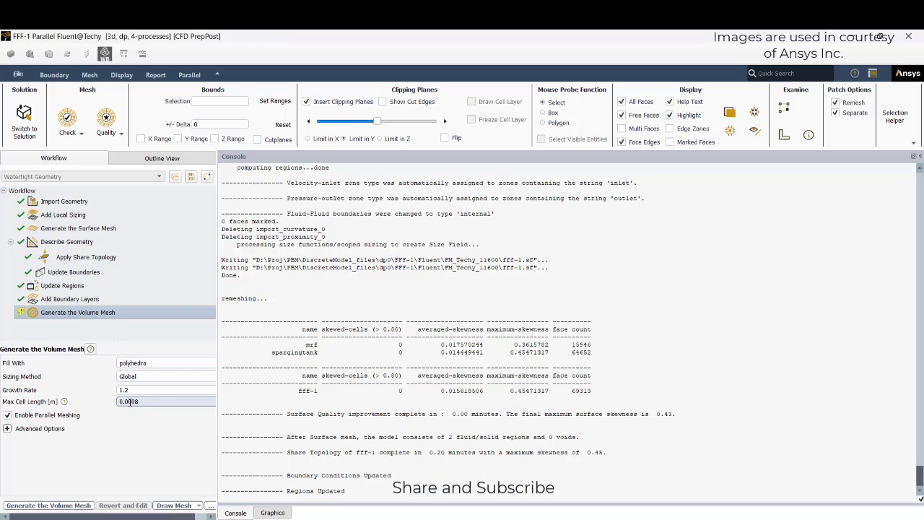
pyautogui.write('12')
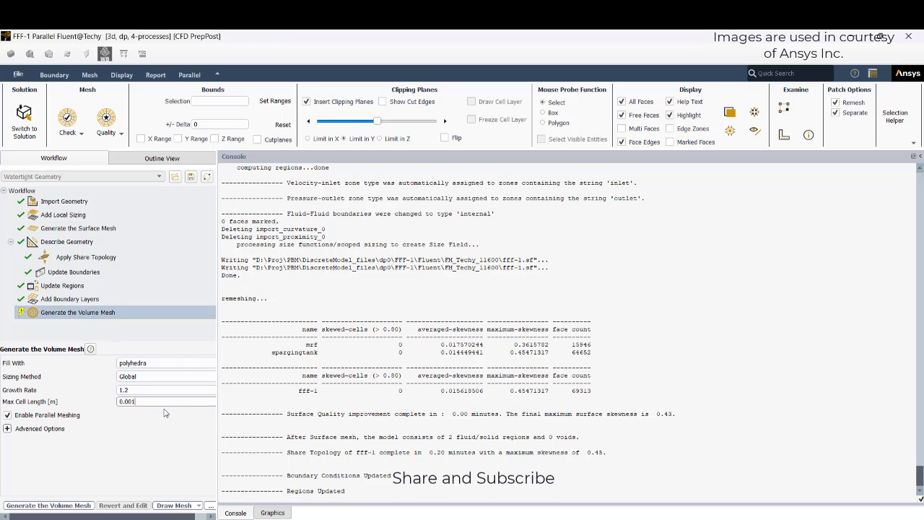
pyautogui.click(73, 508)
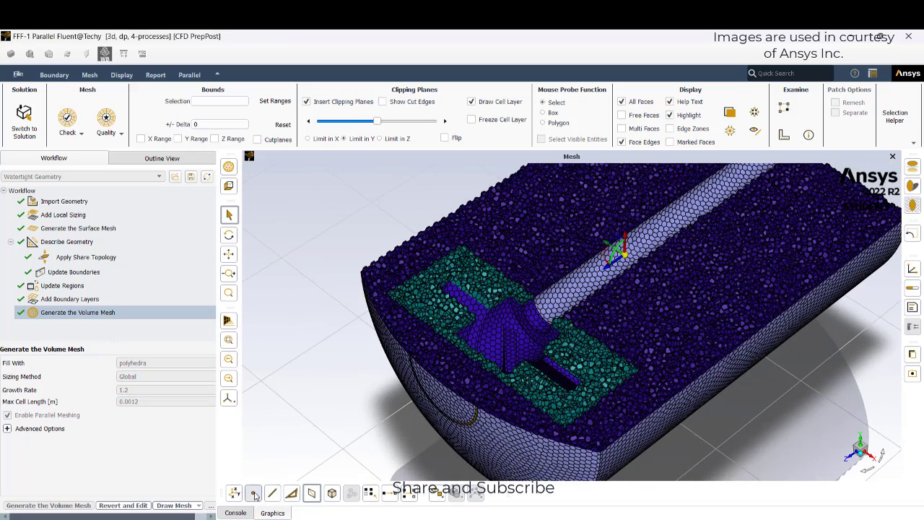
pyautogui.click(236, 512)
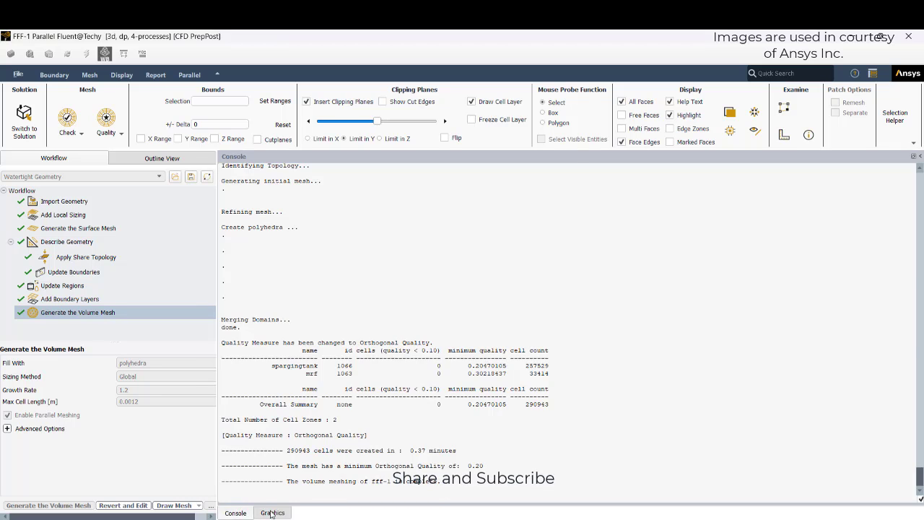
pyautogui.click(272, 512)
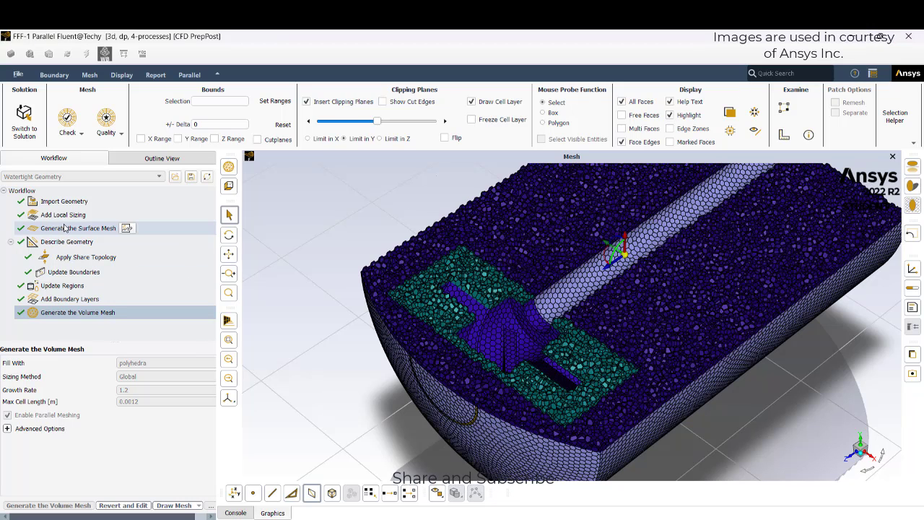
# Step: Switch the session from meshing to solution mode and confirm the change
pyautogui.click(12, 127)
pyautogui.click(464, 306)
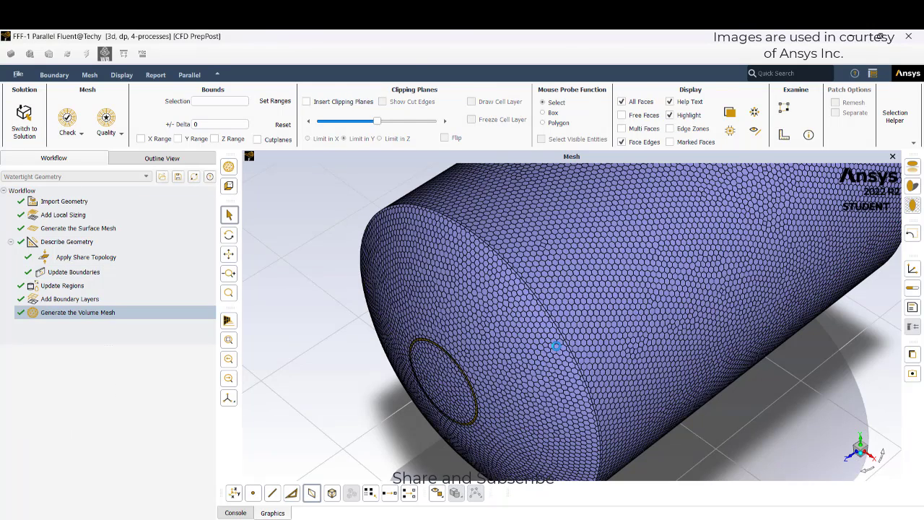
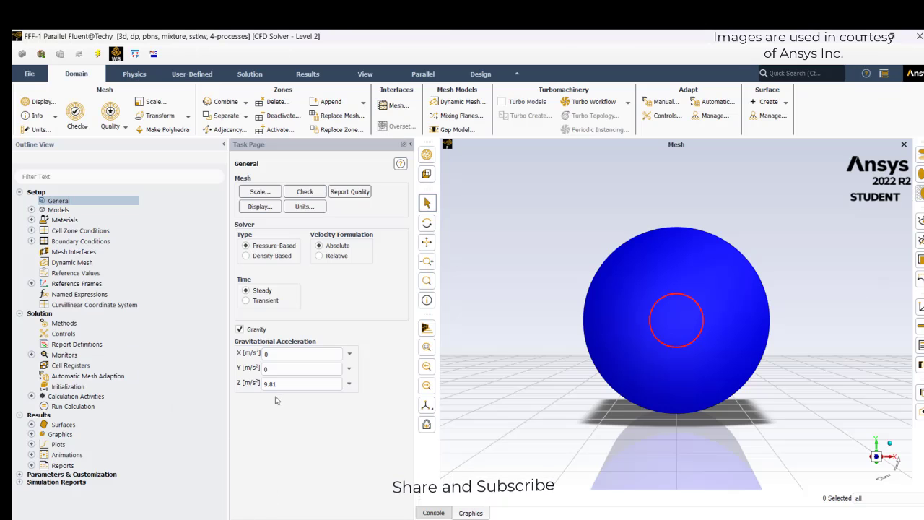
# Step: Review the multiphase model choice, its number of Eulerian phases and its formulation options, leaving them as they are
pyautogui.click(31, 209)
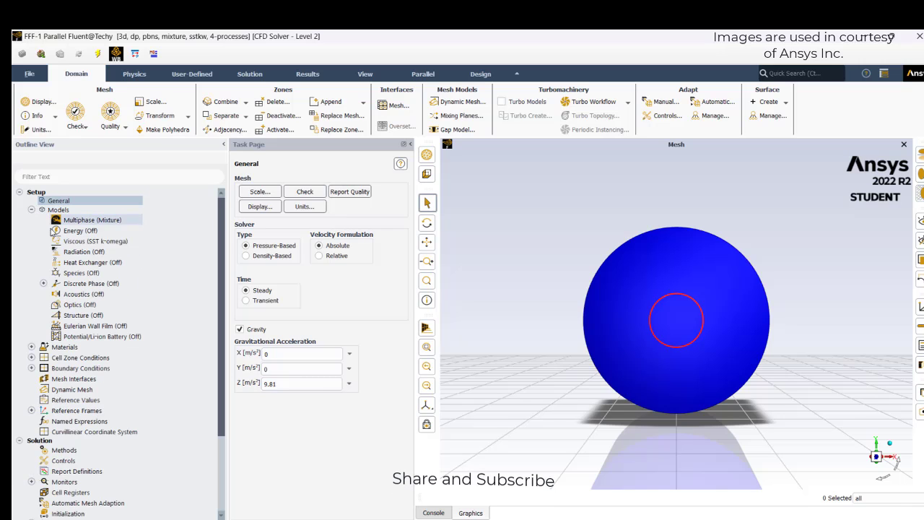
pyautogui.click(107, 221)
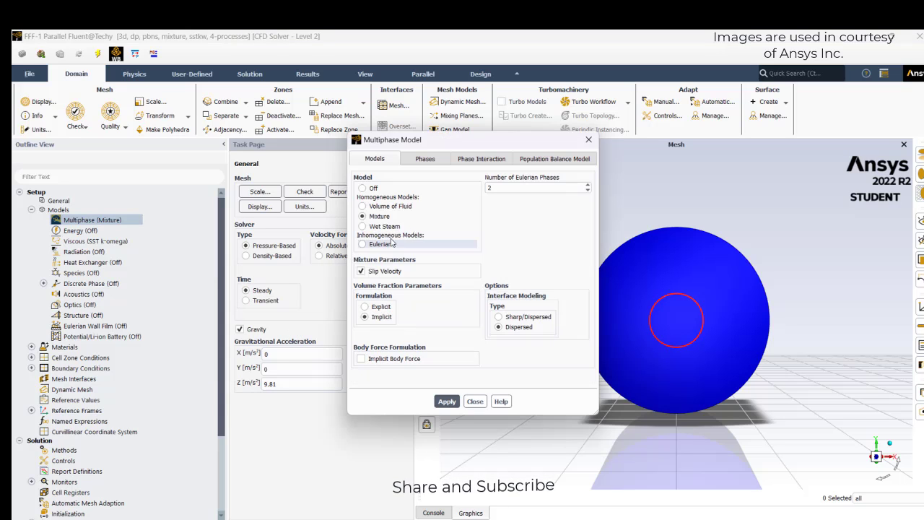
pyautogui.click(467, 402)
# Step: Review the defined fluid materials and look up water-liquid in the Fluent database without copying anything
pyautogui.click(31, 347)
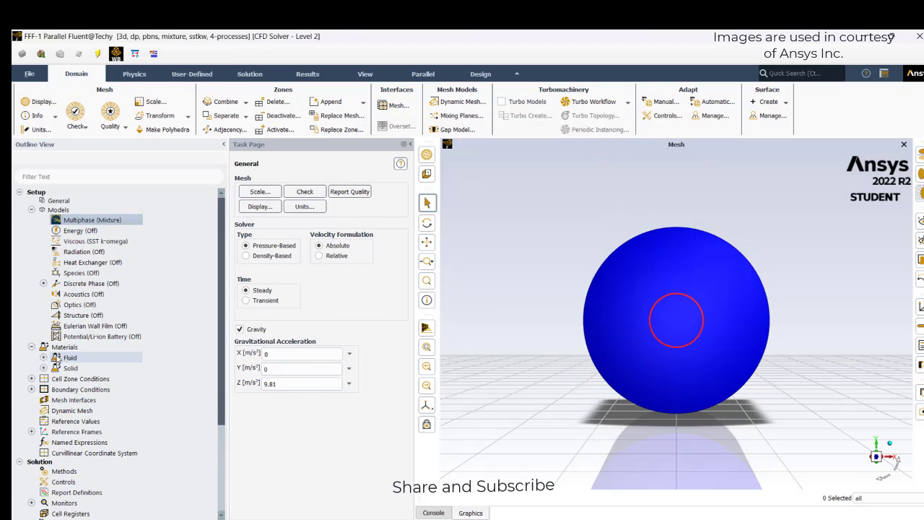
pyautogui.click(43, 357)
pyautogui.click(64, 347)
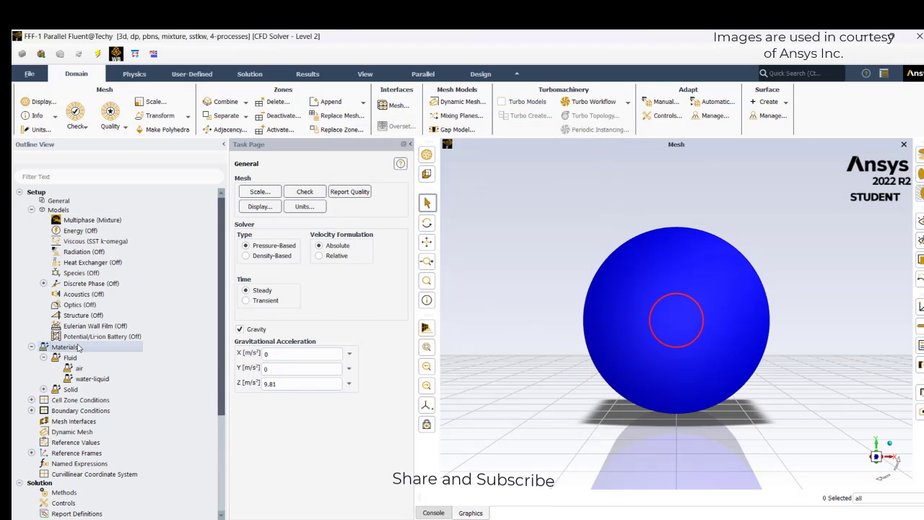
pyautogui.click(30, 347)
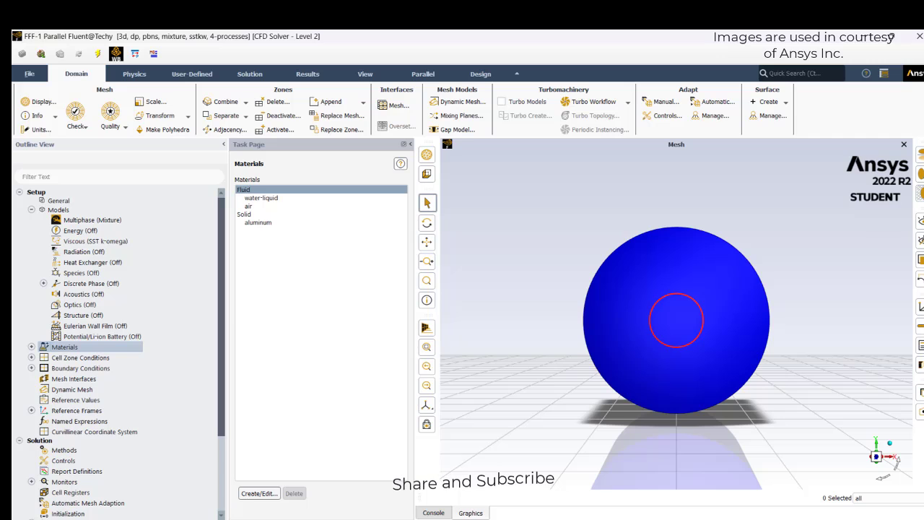
pyautogui.click(259, 493)
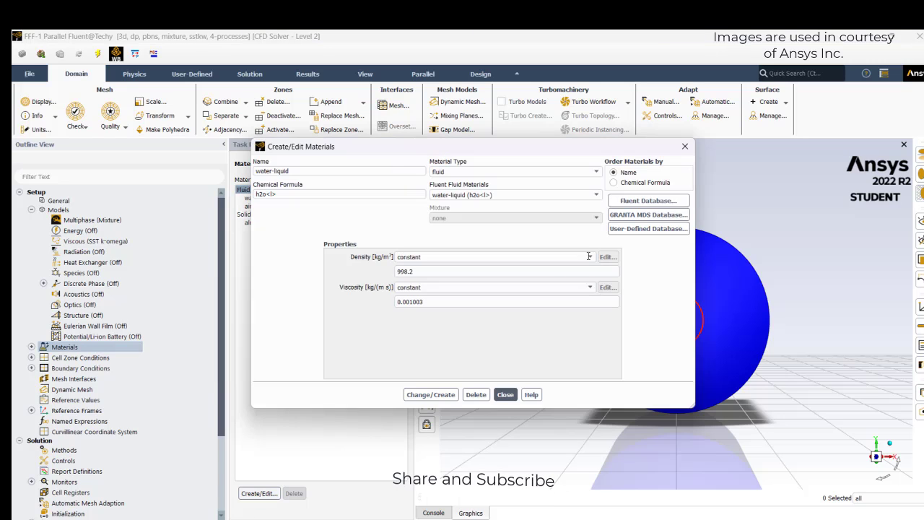
pyautogui.click(636, 200)
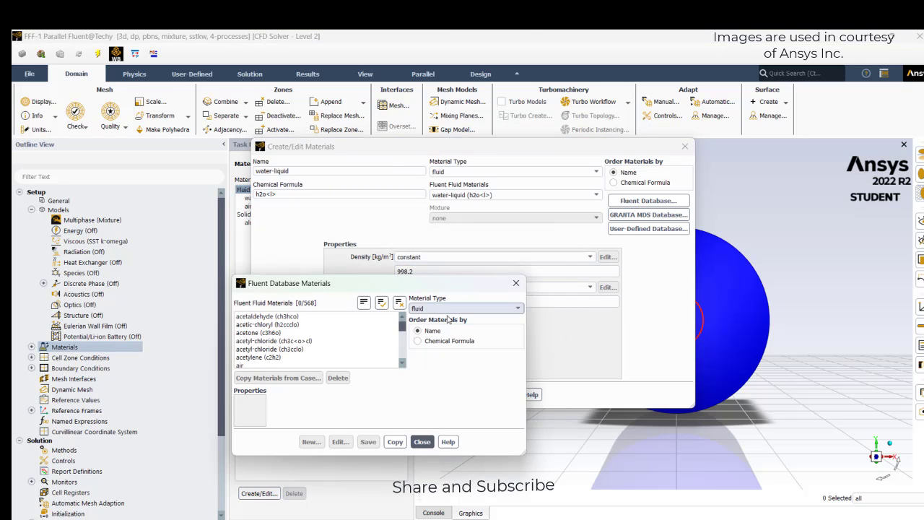
pyautogui.scroll(-20, 318, 347)
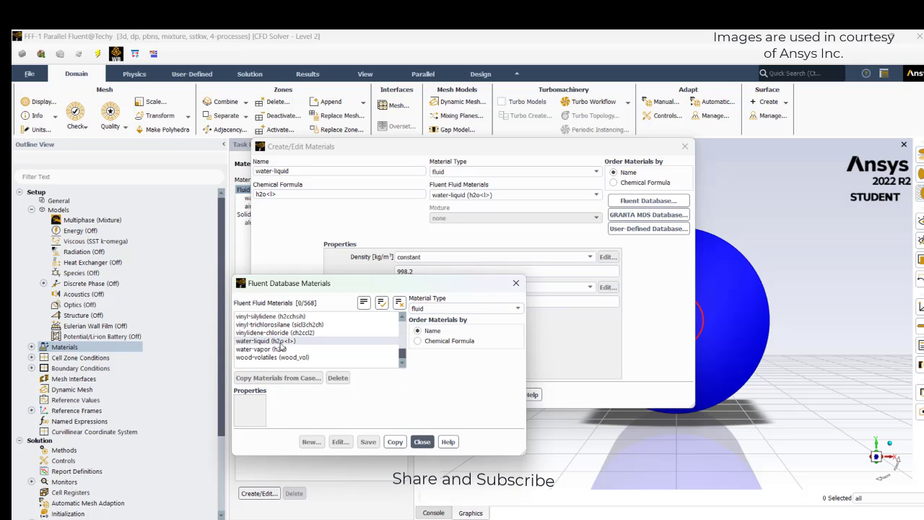
pyautogui.click(422, 441)
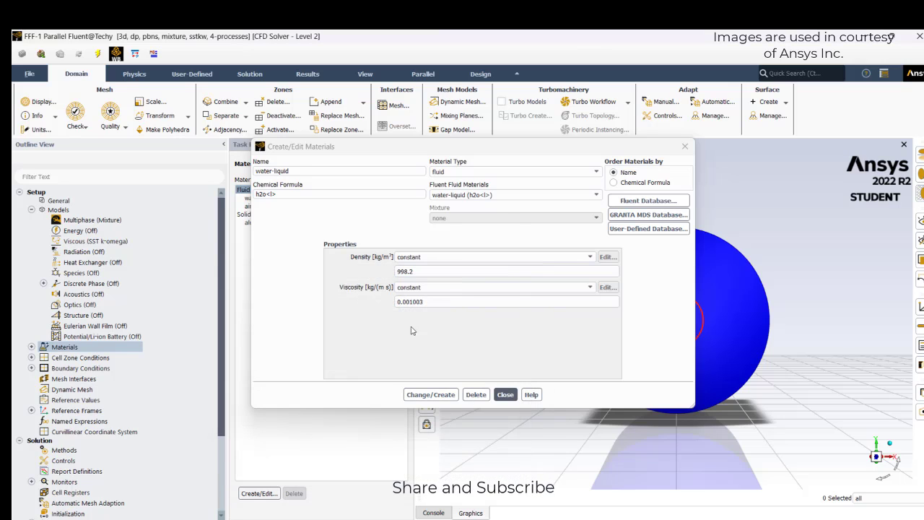
pyautogui.click(505, 394)
# Step: Check the material and diameter settings of the primary and secondary phases in the multiphase model
pyautogui.doubleClick(102, 225)
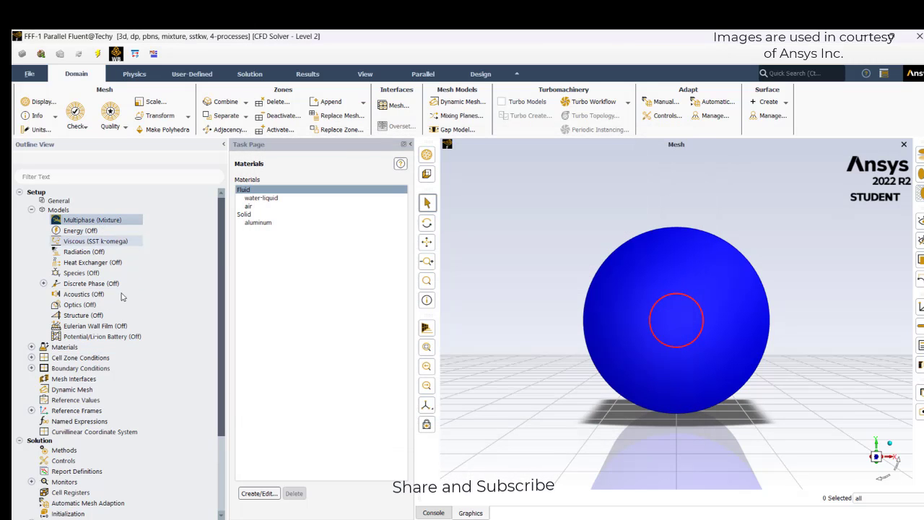
pyautogui.click(420, 160)
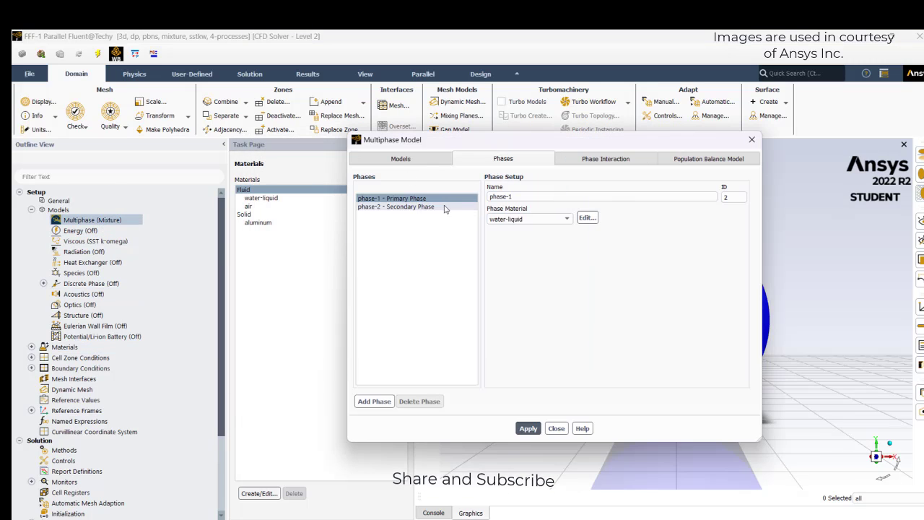
pyautogui.click(408, 207)
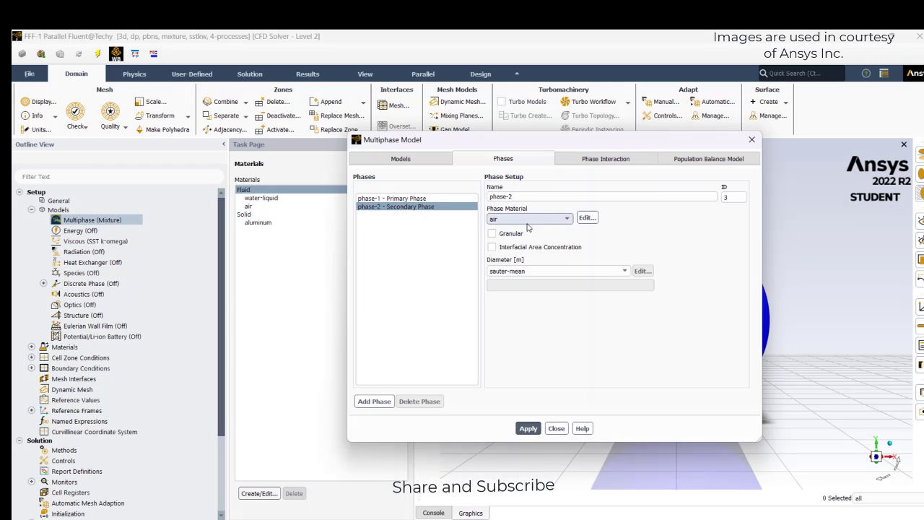
# Step: Apply a constant surface tension coefficient of 0.072 N/m to the phase-1 and phase-2 interaction
pyautogui.click(624, 159)
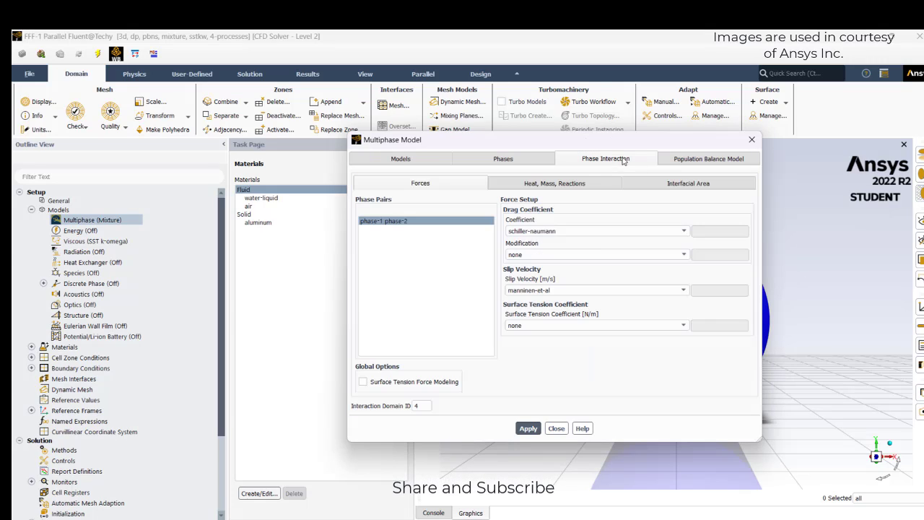
pyautogui.click(545, 329)
pyautogui.click(540, 344)
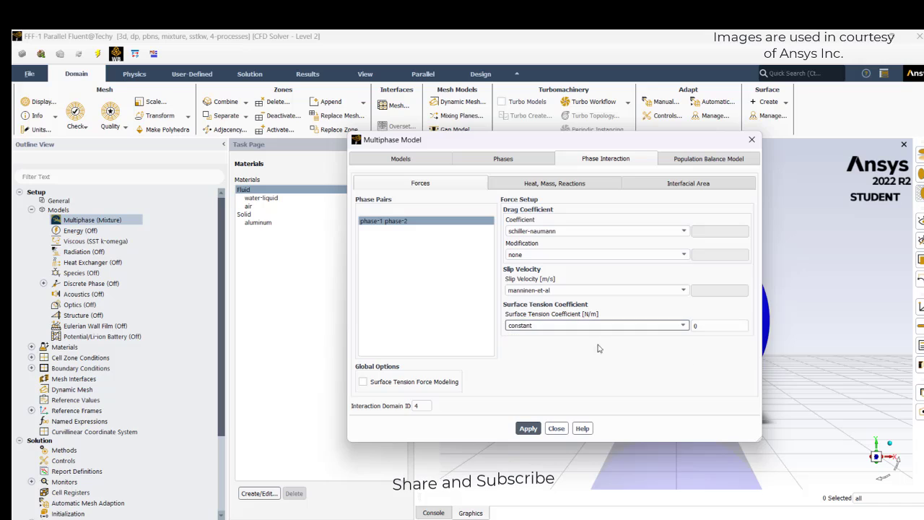
pyautogui.click(708, 326)
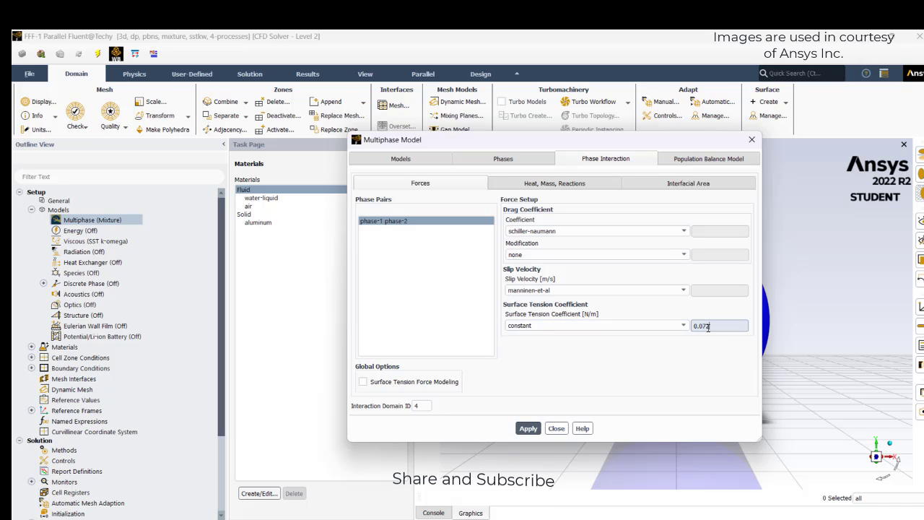
pyautogui.write('.072')
pyautogui.click(527, 428)
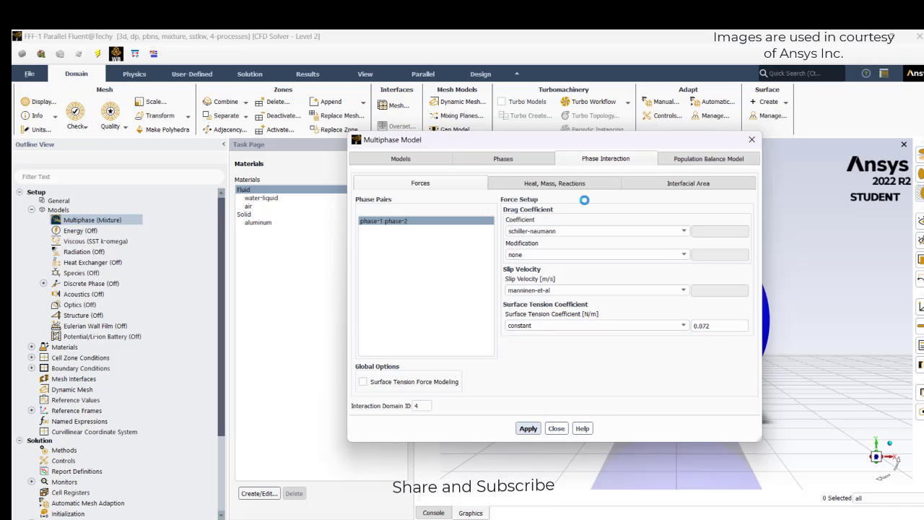
# Step: Review the discrete population balance settings and print the phase-2 bin sizes to the console
pyautogui.click(691, 162)
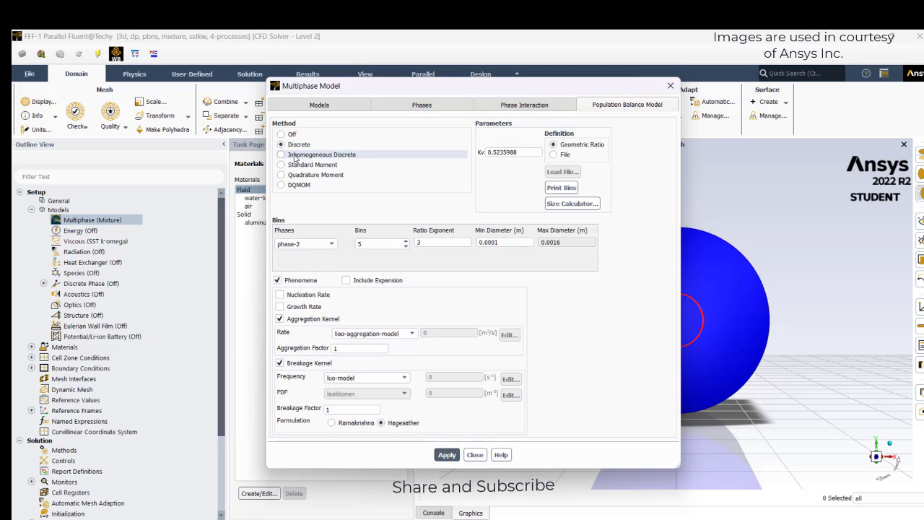
pyautogui.doubleClick(417, 242)
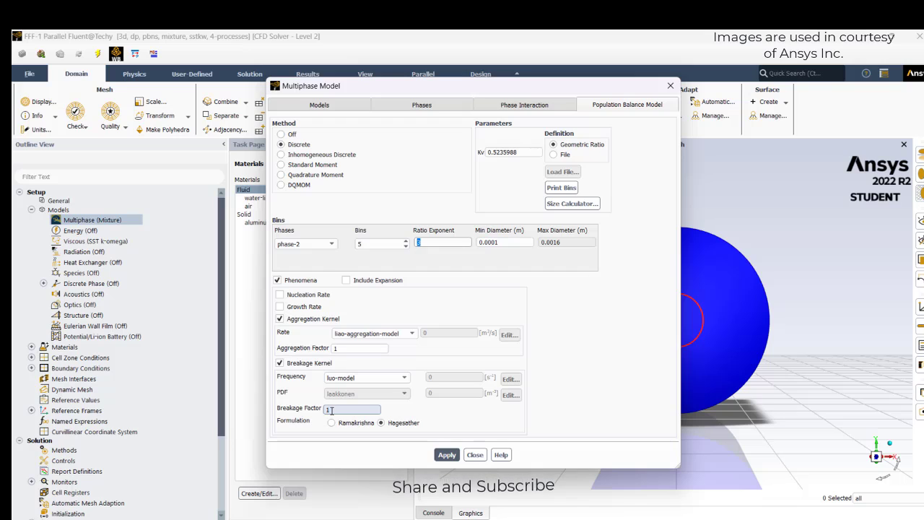
pyautogui.click(562, 188)
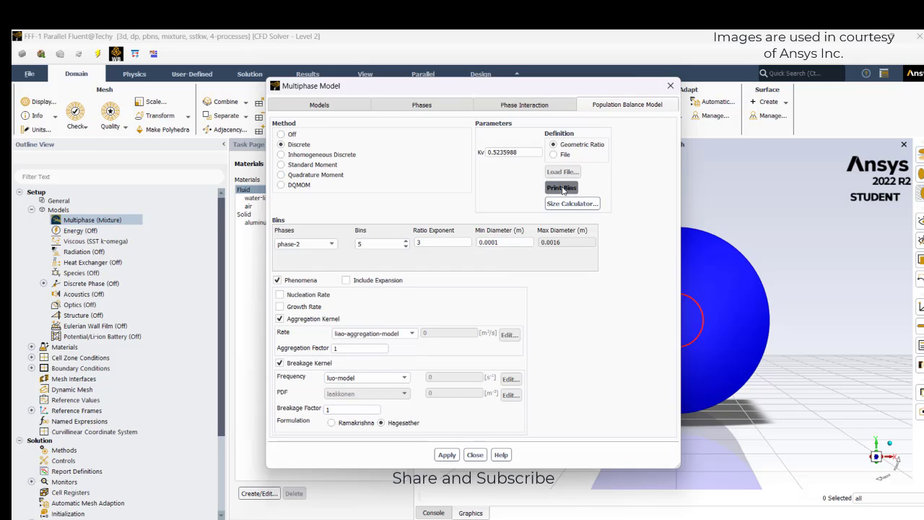
pyautogui.click(434, 512)
pyautogui.moveTo(534, 92); pyautogui.dragTo(312, 75)
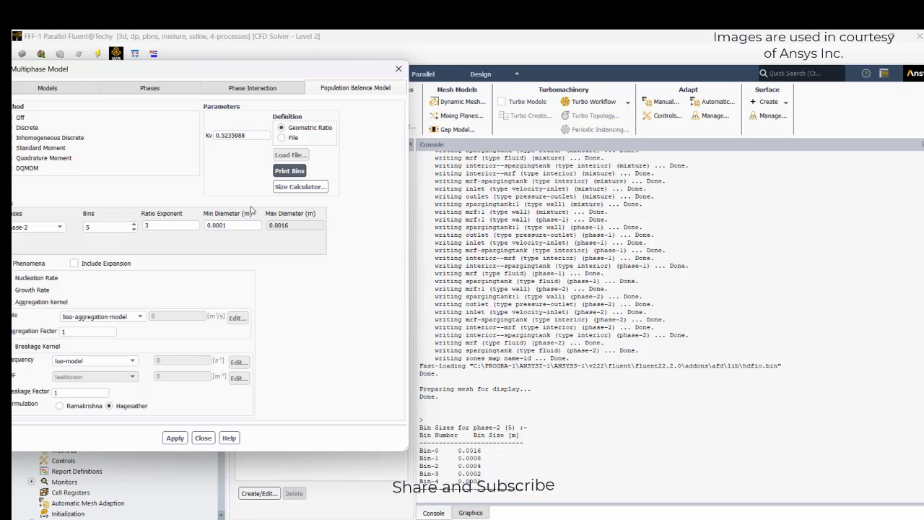
# Step: Try a ratio exponent of 2 for the phase-2 bins and print the resulting bin sizes
pyautogui.doubleClick(168, 225)
pyautogui.write('2')
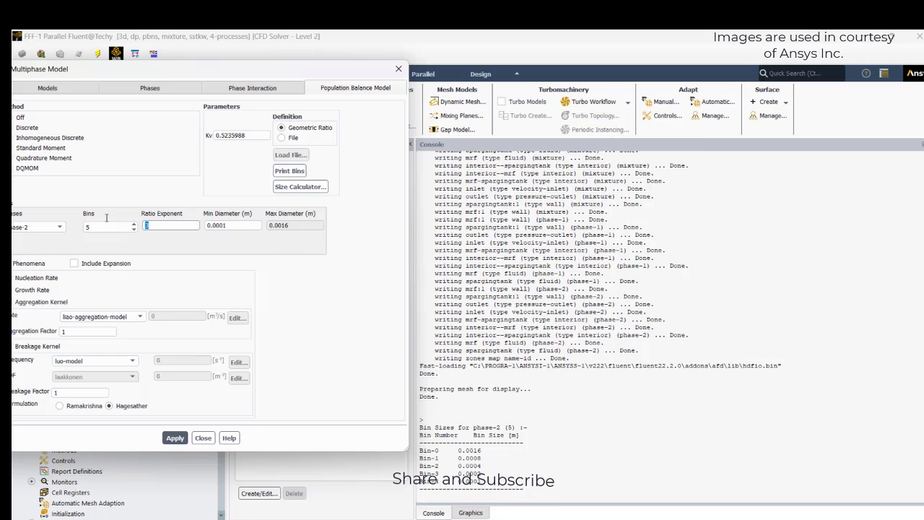
pyautogui.click(288, 171)
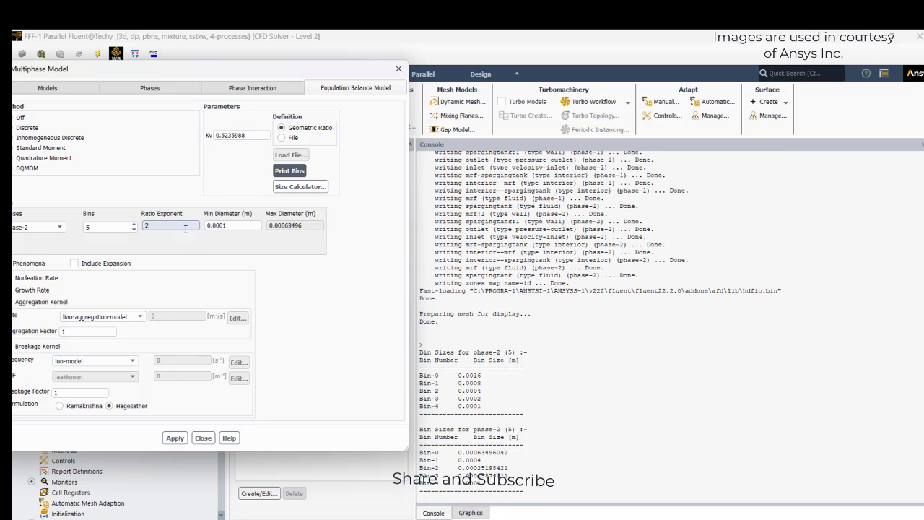
# Step: Set the ratio exponent of the phase-2 bins to 4, print the bin sizes, and apply the population balance settings
pyautogui.doubleClick(162, 229)
pyautogui.write('4')
pyautogui.click(175, 437)
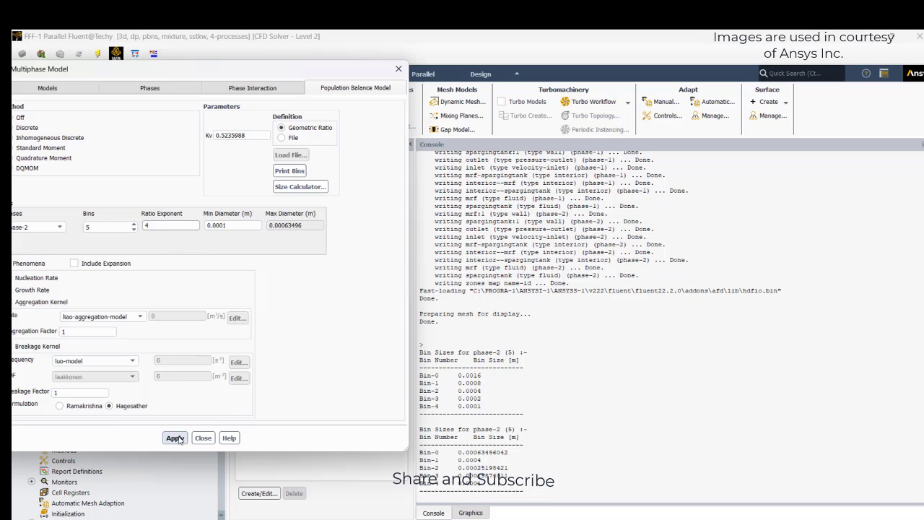
pyautogui.click(289, 170)
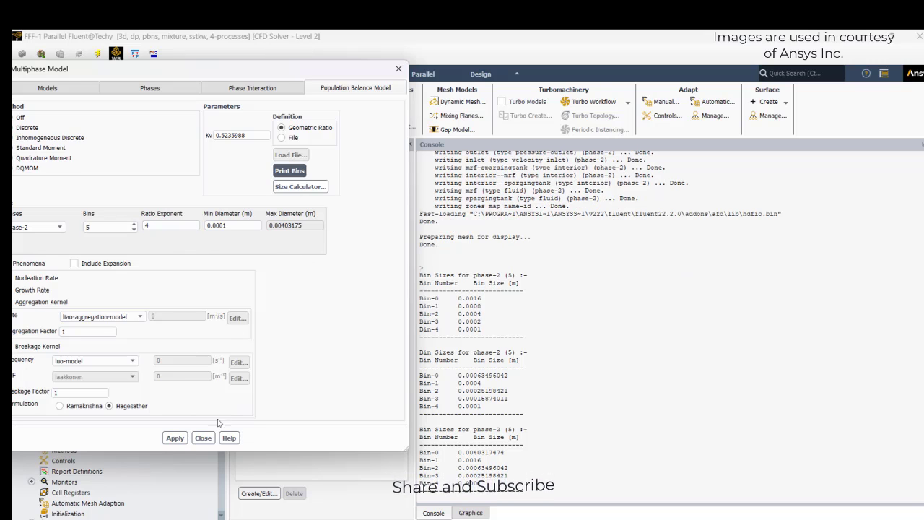
pyautogui.click(179, 438)
pyautogui.click(203, 437)
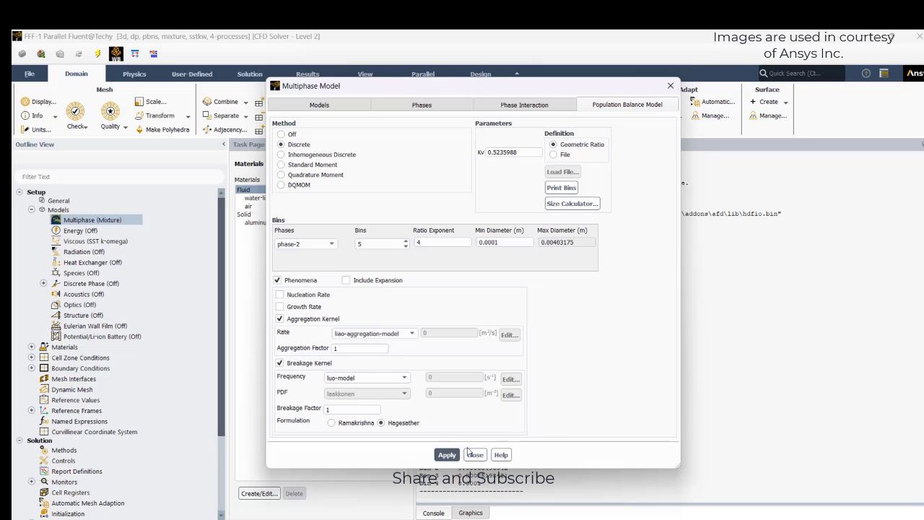
pyautogui.click(469, 453)
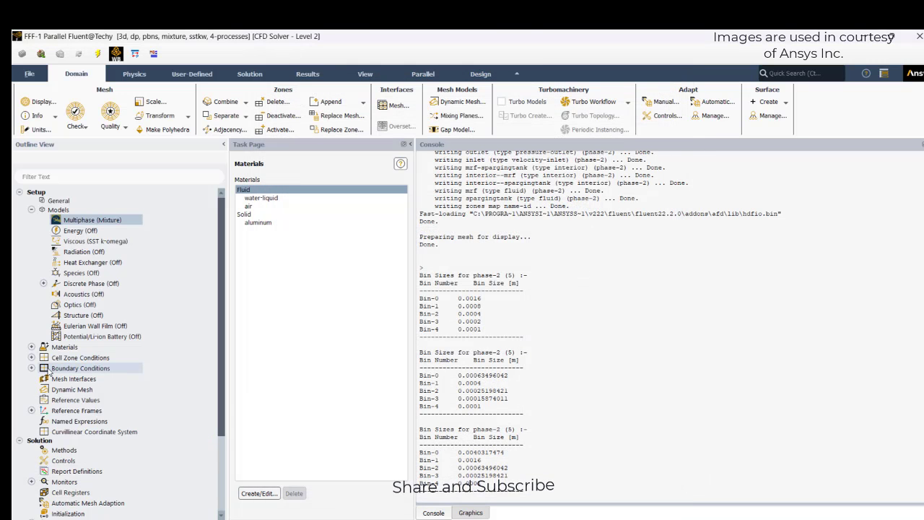
# Step: Open the phase-2 multiphase settings of the velocity inlet and check its volume fraction
pyautogui.click(31, 368)
pyautogui.click(44, 379)
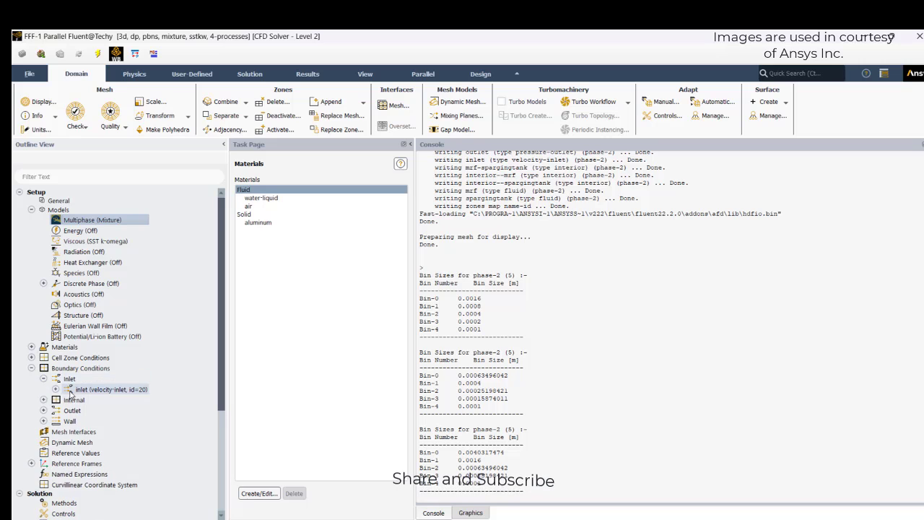
pyautogui.click(55, 389)
pyautogui.click(99, 410)
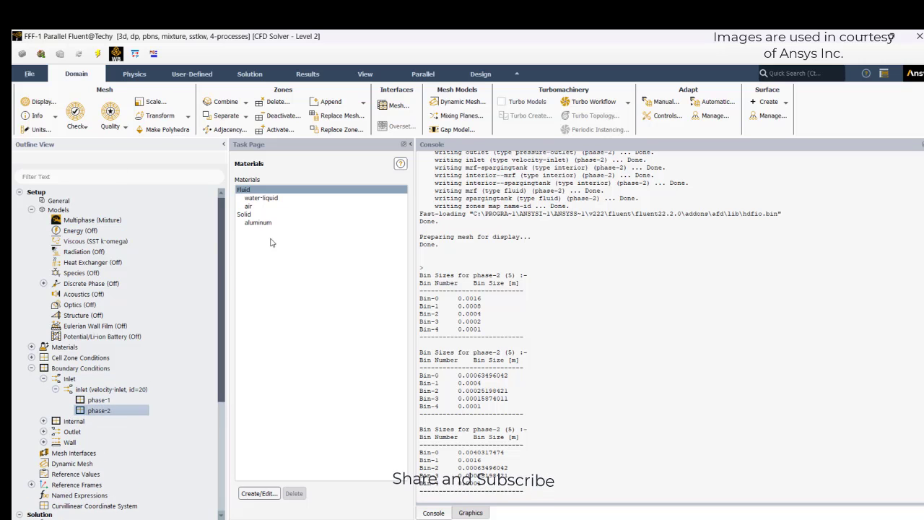
pyautogui.click(409, 371)
pyautogui.moveTo(410, 372); pyautogui.dragTo(394, 372)
pyautogui.click(433, 326)
pyautogui.doubleClick(379, 345)
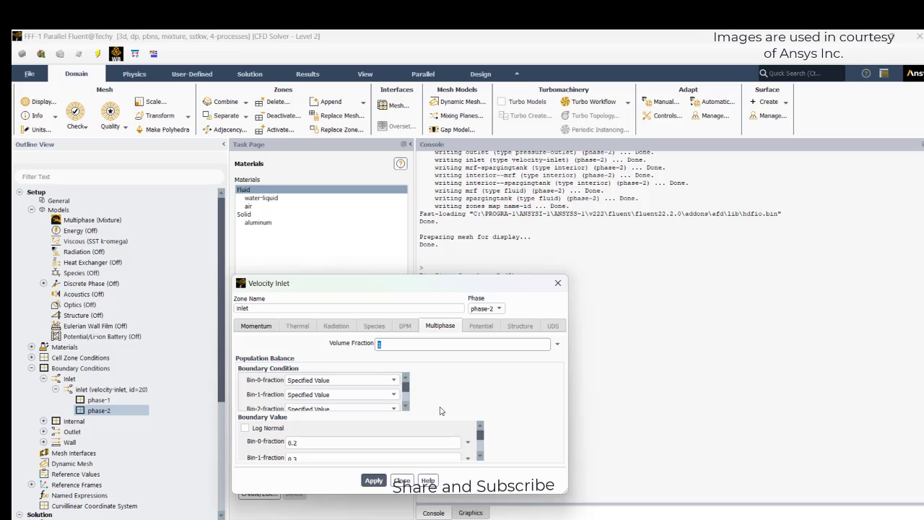
# Step: Review the inlet's phase-2 population balance boundary conditions and values for bins 0 to 4, then close the settings
pyautogui.scroll(-2, 446, 441)
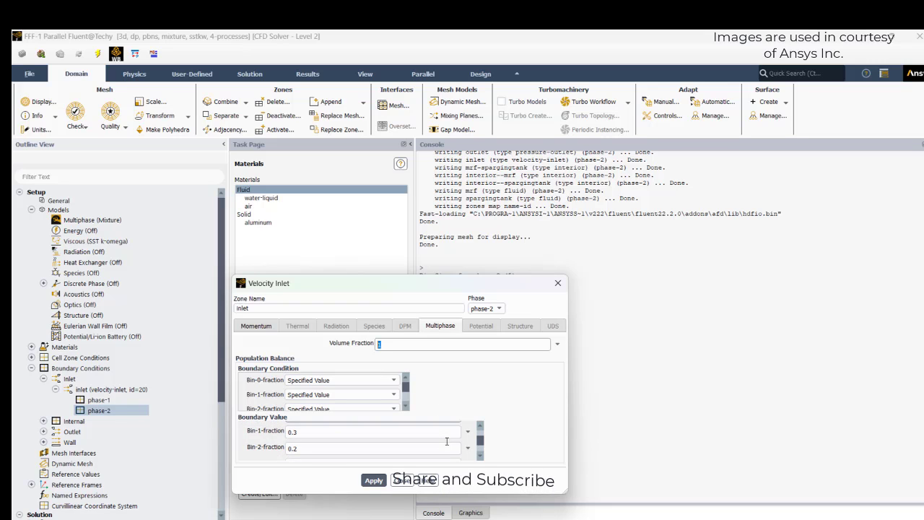
pyautogui.scroll(2, 447, 441)
pyautogui.doubleClick(308, 444)
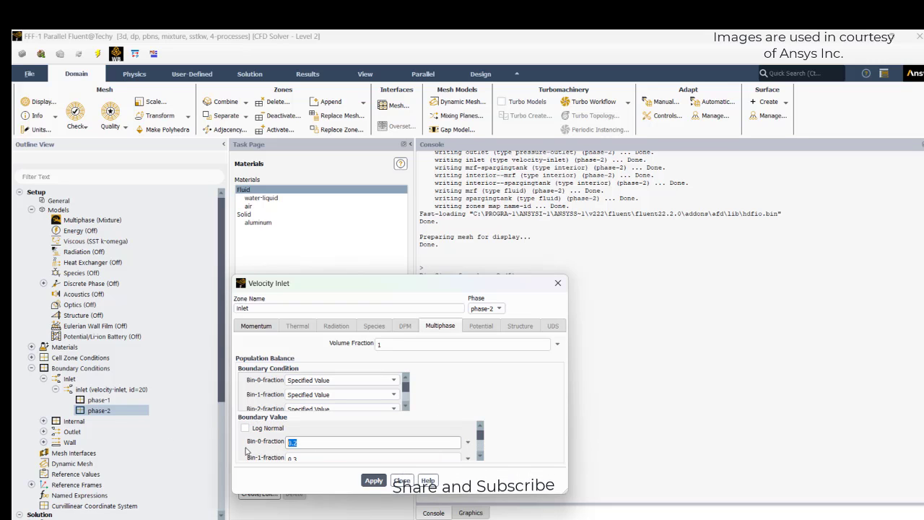
pyautogui.scroll(-2, 302, 454)
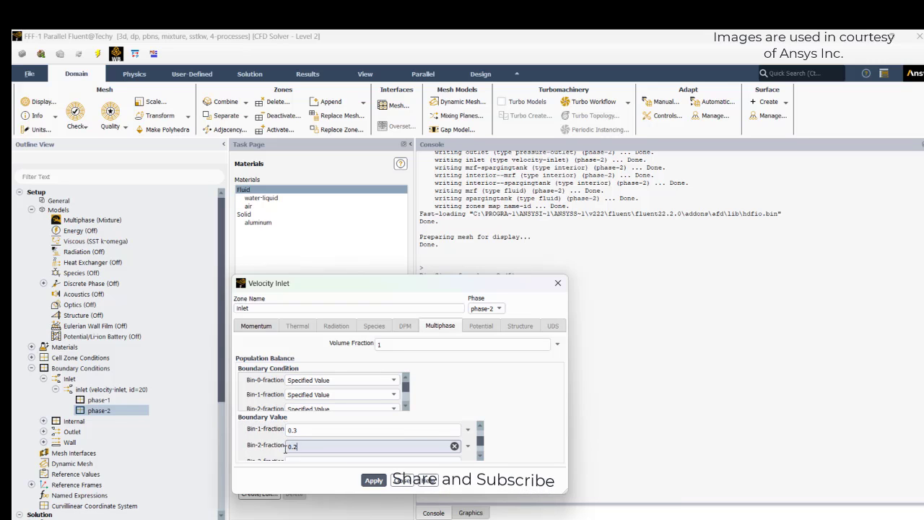
pyautogui.scroll(-4, 291, 433)
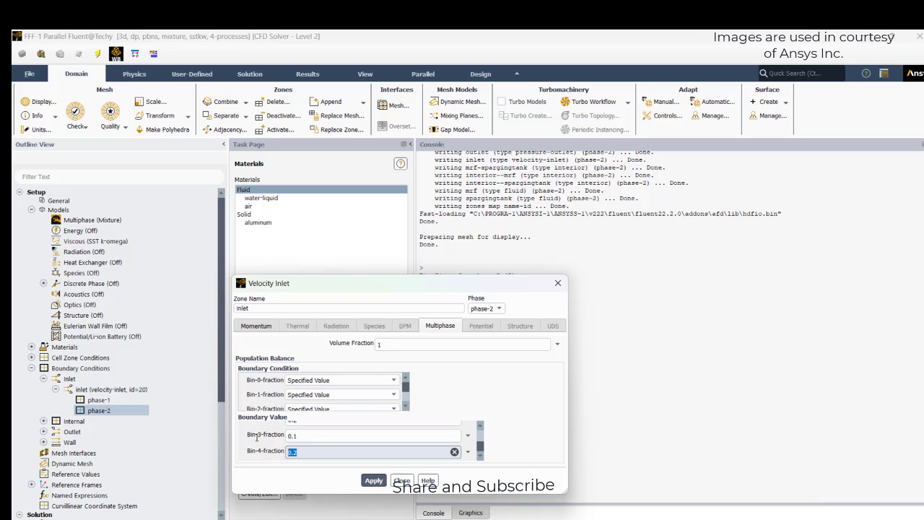
pyautogui.doubleClick(291, 435)
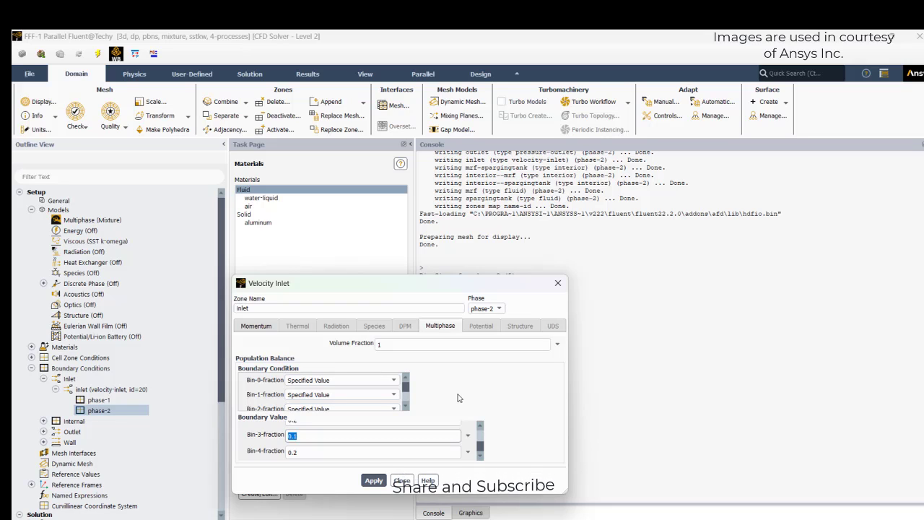
pyautogui.doubleClick(312, 452)
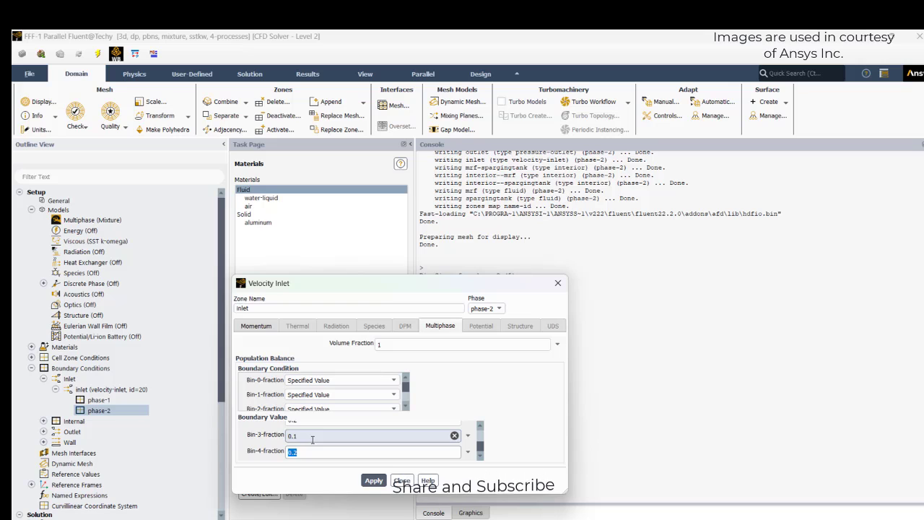
pyautogui.scroll(-1, 405, 389)
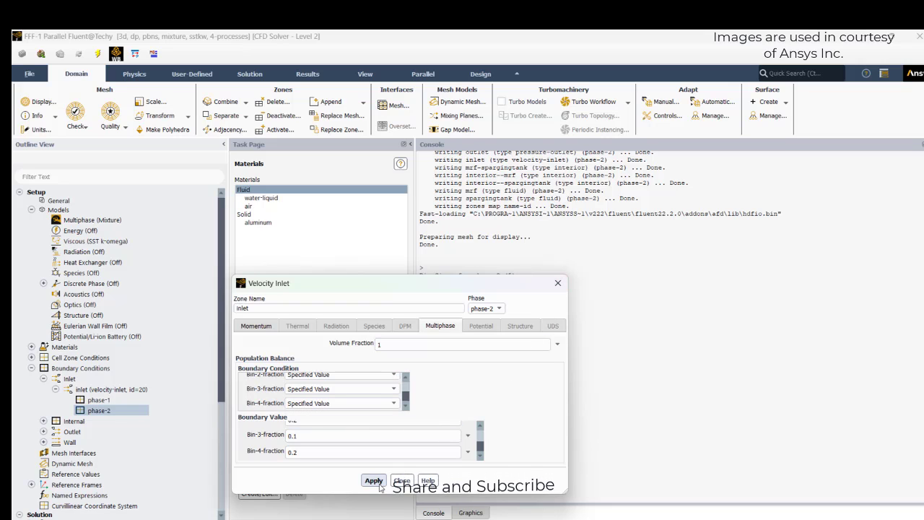
pyautogui.click(402, 480)
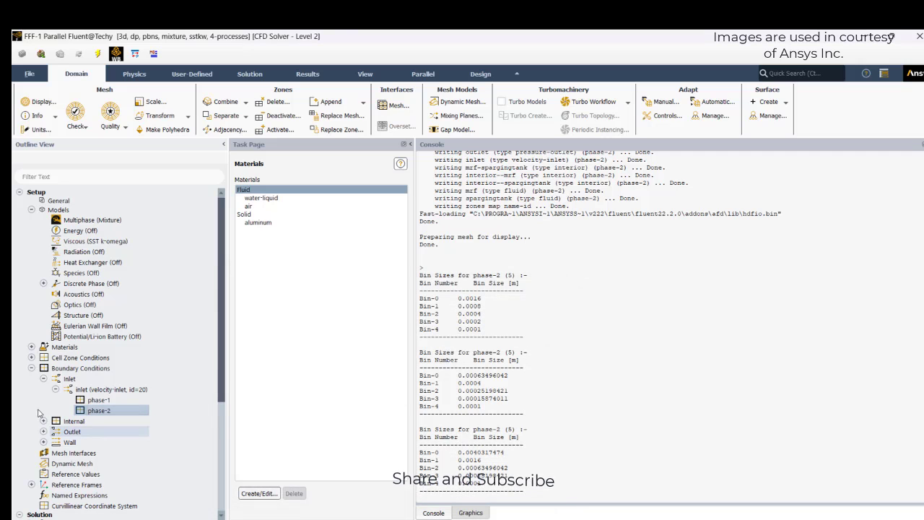
# Step: Review the mrf cell zone's frame motion settings, checking the rotational speed and the Z component of the rotation axis
pyautogui.click(31, 357)
pyautogui.click(43, 367)
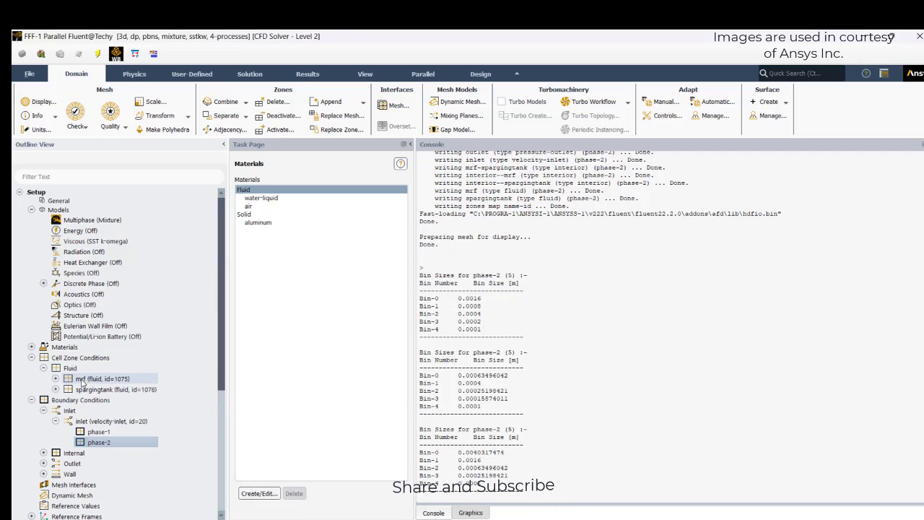
pyautogui.click(72, 379)
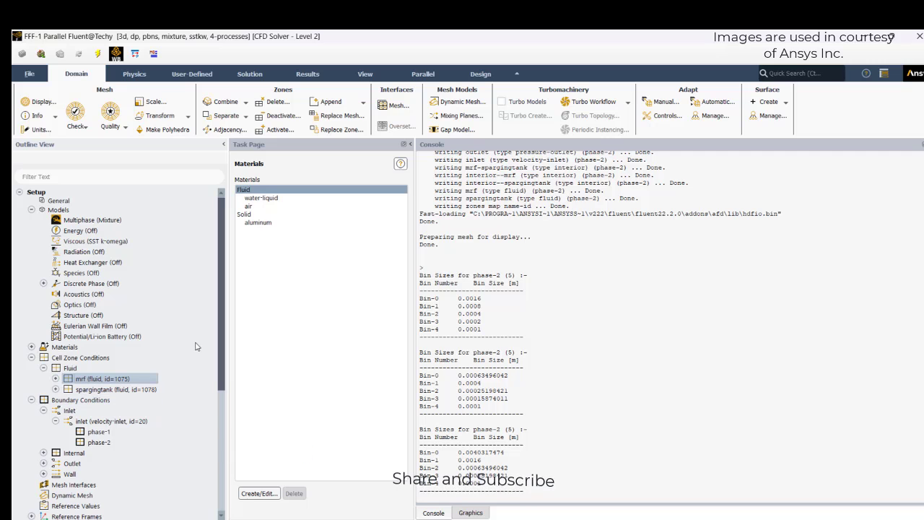
pyautogui.doubleClick(141, 380)
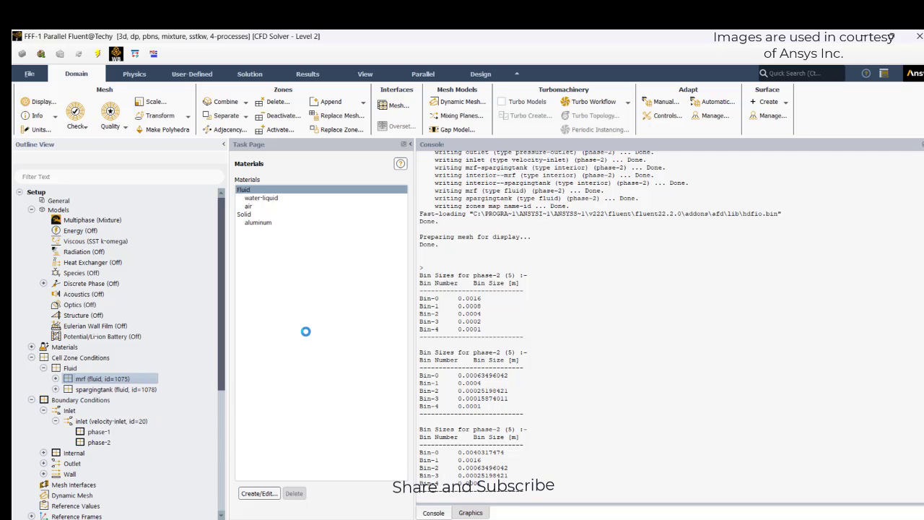
pyautogui.click(469, 513)
pyautogui.moveTo(585, 144); pyautogui.dragTo(343, 186)
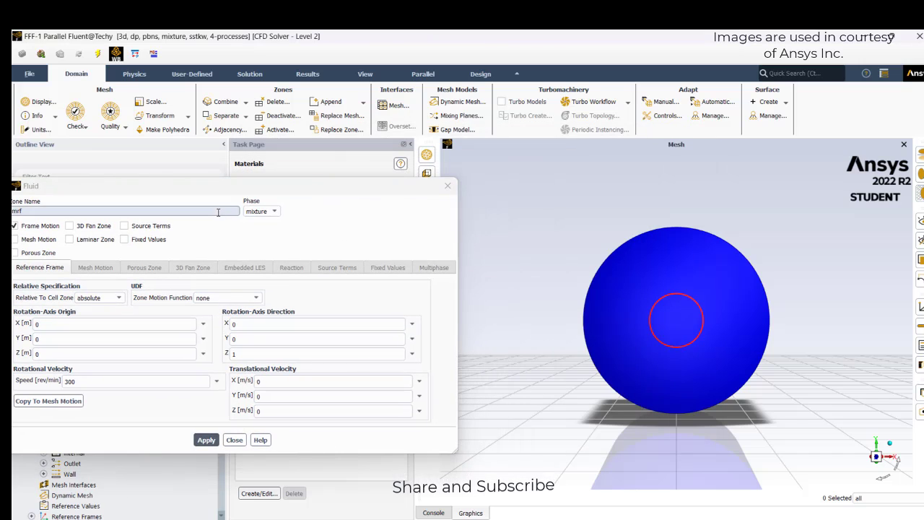
pyautogui.moveTo(218, 185); pyautogui.dragTo(348, 177)
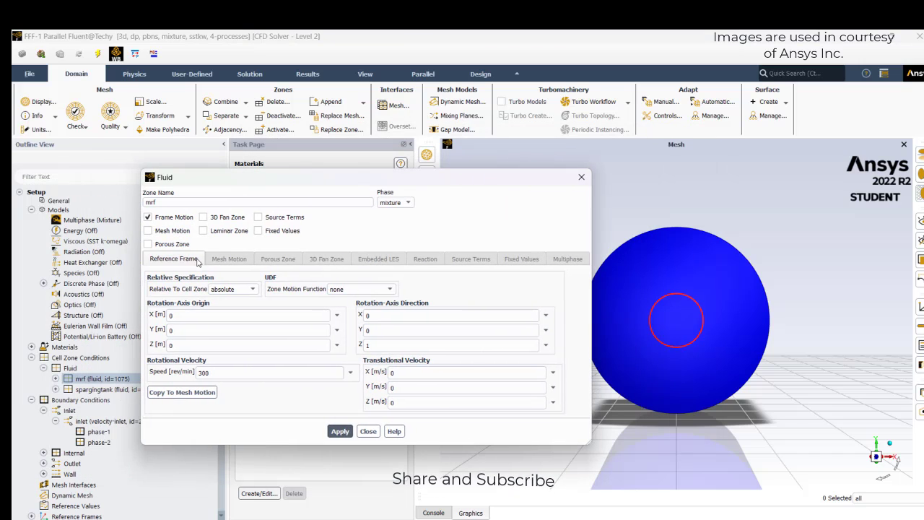
pyautogui.doubleClick(207, 373)
pyautogui.doubleClick(368, 345)
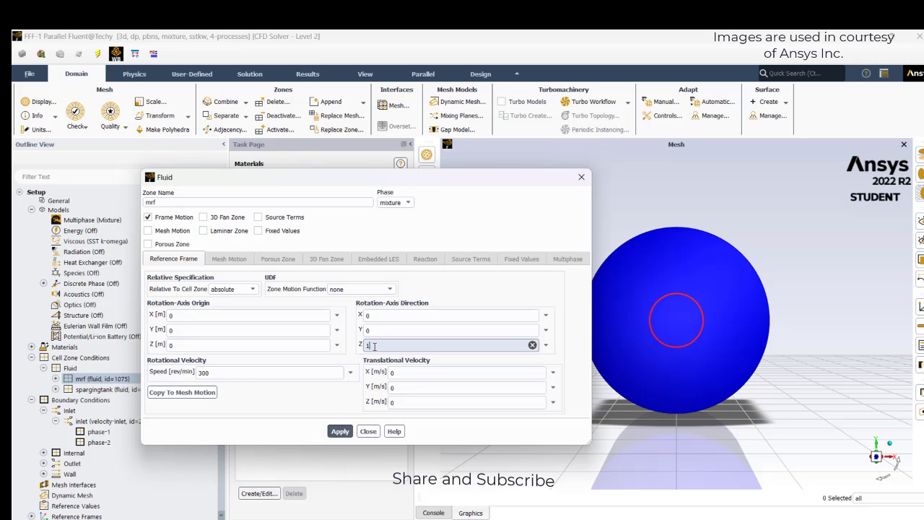
pyautogui.click(364, 432)
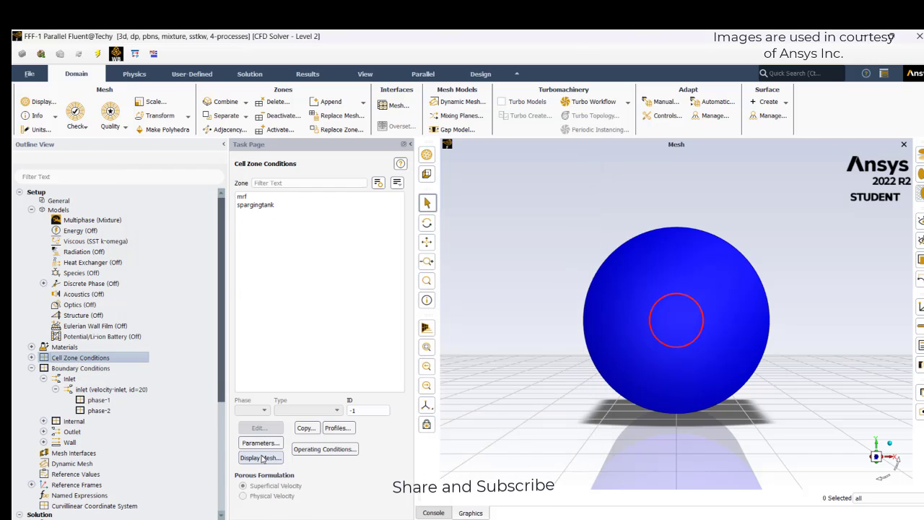
# Step: Display only the mrf:1 surface with its mesh edges and faces
pyautogui.click(261, 460)
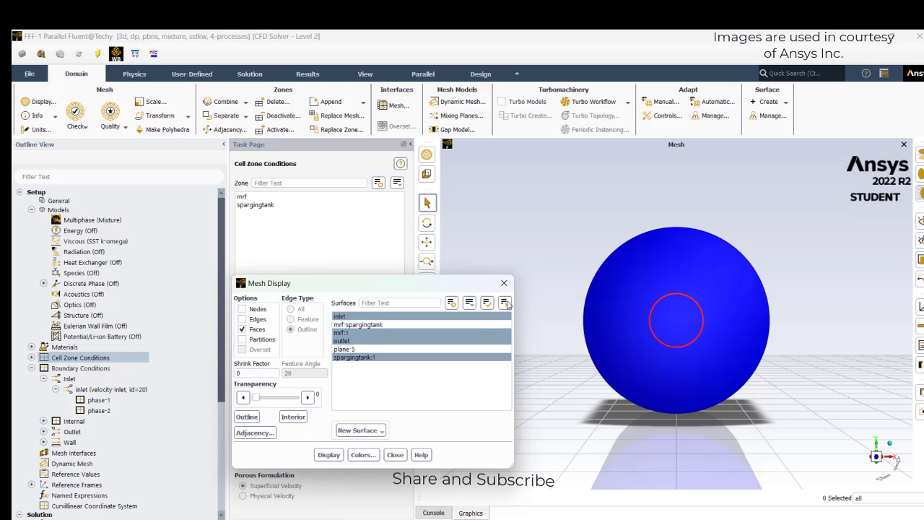
pyautogui.click(504, 302)
pyautogui.click(346, 332)
pyautogui.click(257, 319)
pyautogui.click(328, 453)
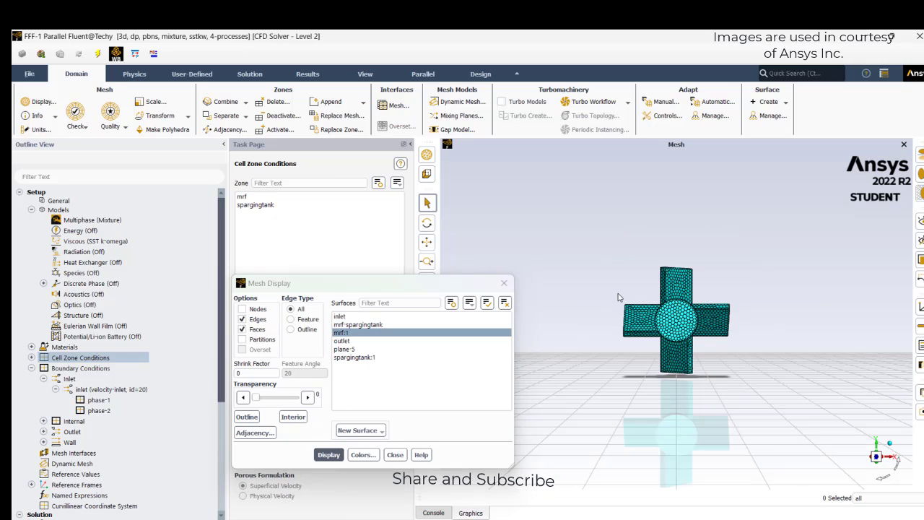
# Step: Display only the mrf-spargingtank interface mesh and examine it fitted to the view
pyautogui.click(357, 324)
pyautogui.click(328, 453)
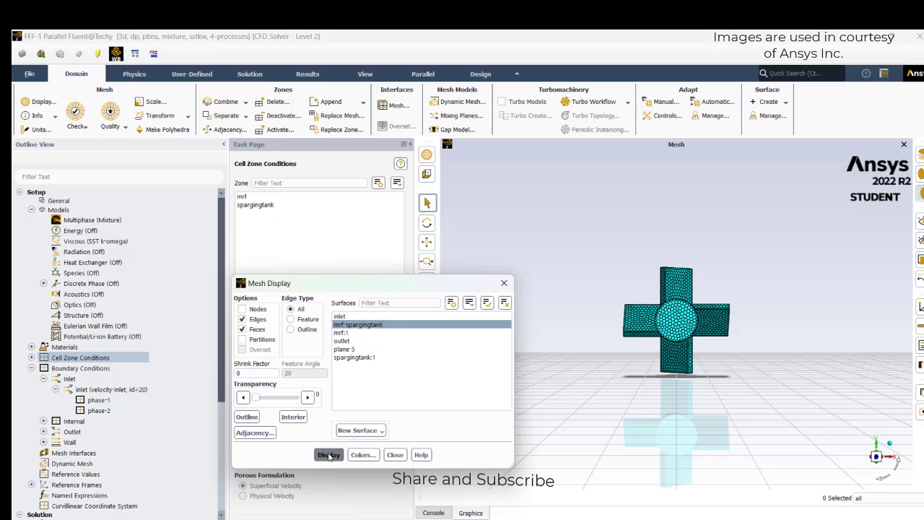
pyautogui.click(427, 222)
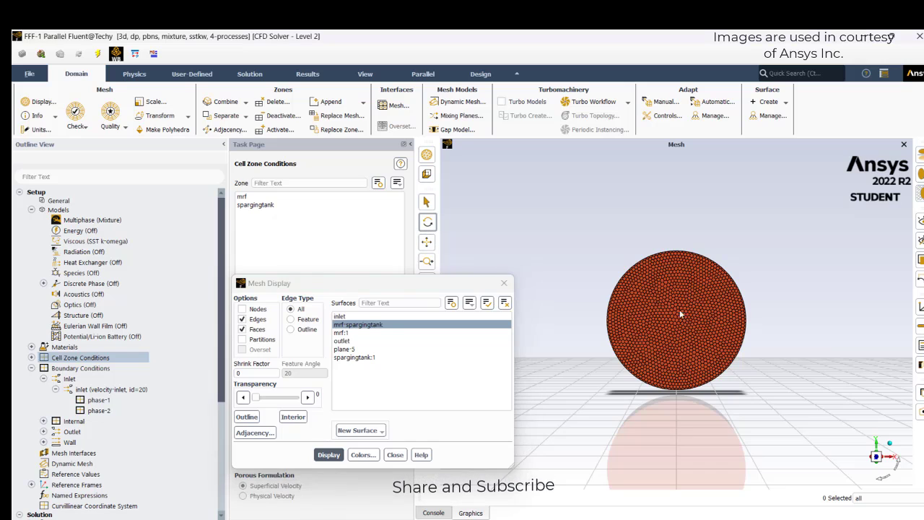
pyautogui.moveTo(386, 278); pyautogui.dragTo(249, 269)
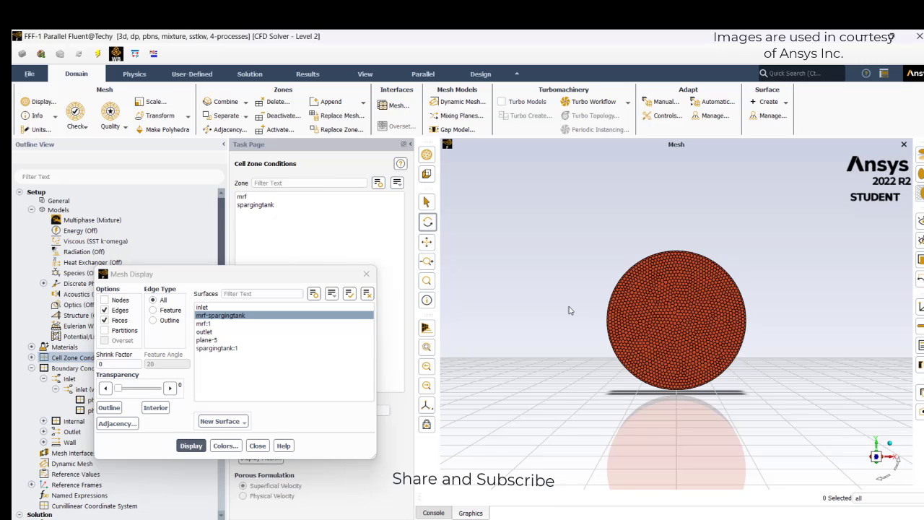
pyautogui.click(257, 445)
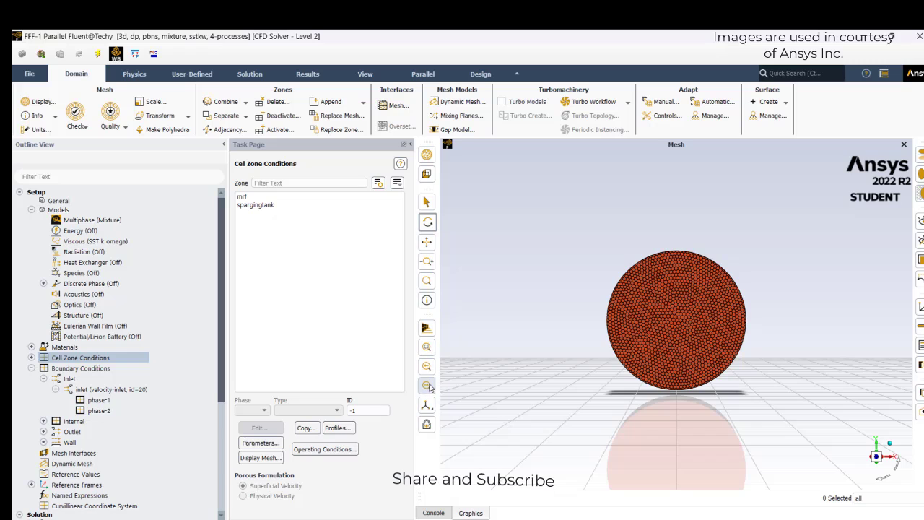
pyautogui.click(429, 349)
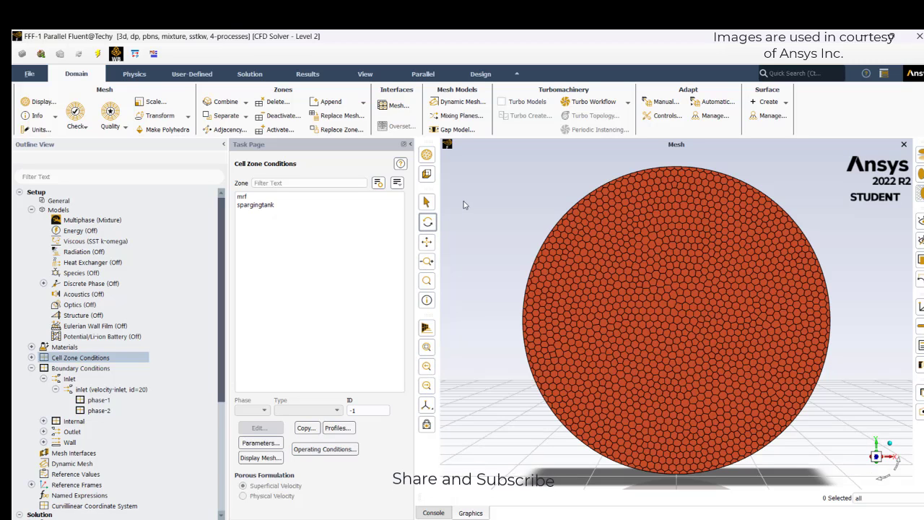
pyautogui.scroll(-4, 573, 267)
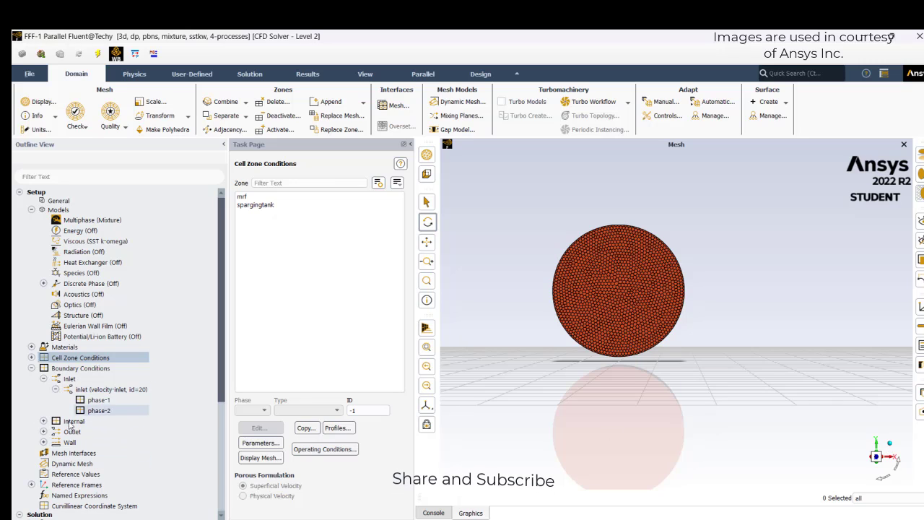
# Step: Set the mrf:1 moving wall's rotational motion relative to the adjacent cell zone, checking its speed and rotation axis
pyautogui.click(43, 441)
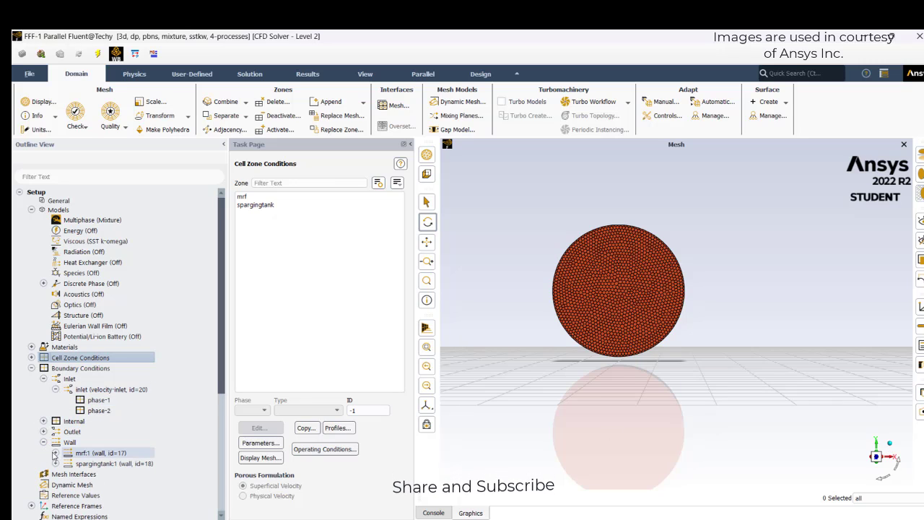
pyautogui.click(94, 453)
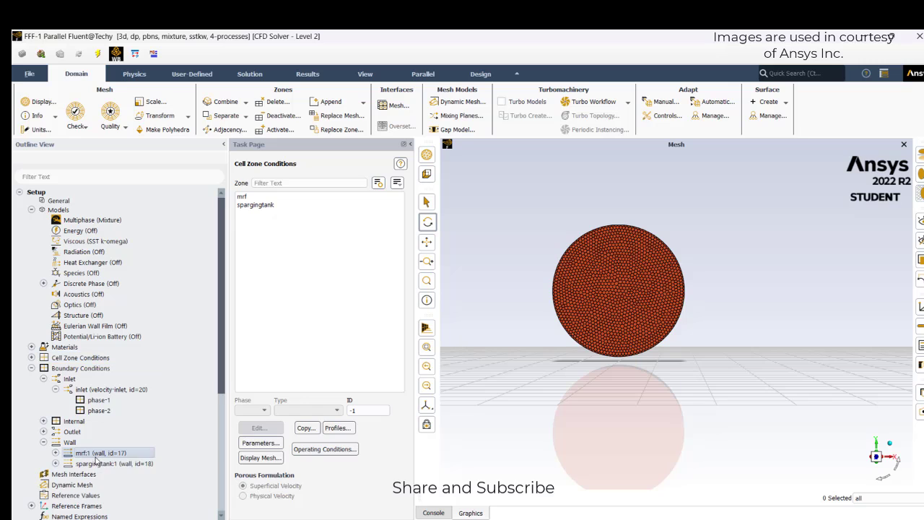
pyautogui.doubleClick(165, 457)
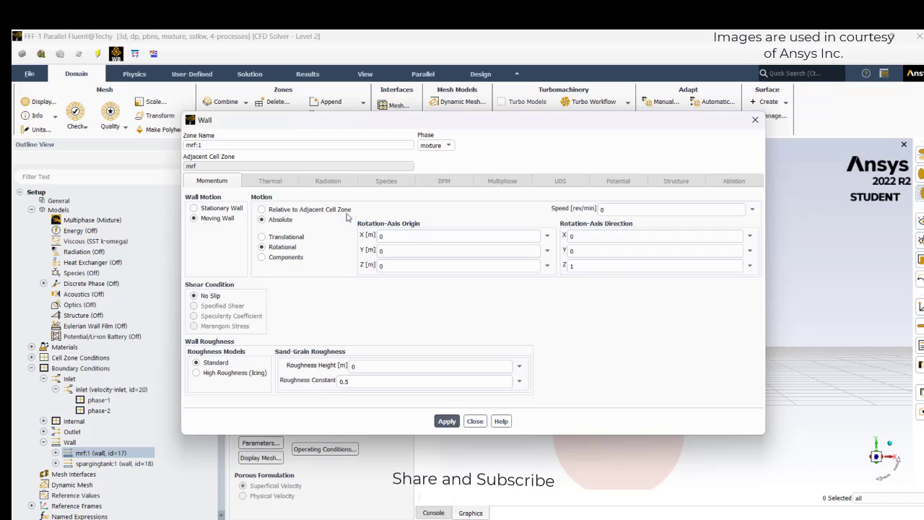
pyautogui.click(263, 210)
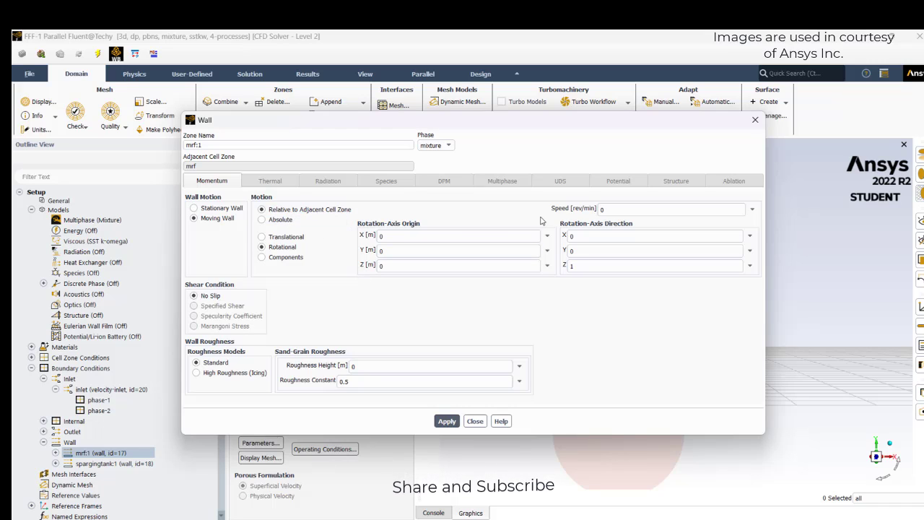
pyautogui.doubleClick(612, 208)
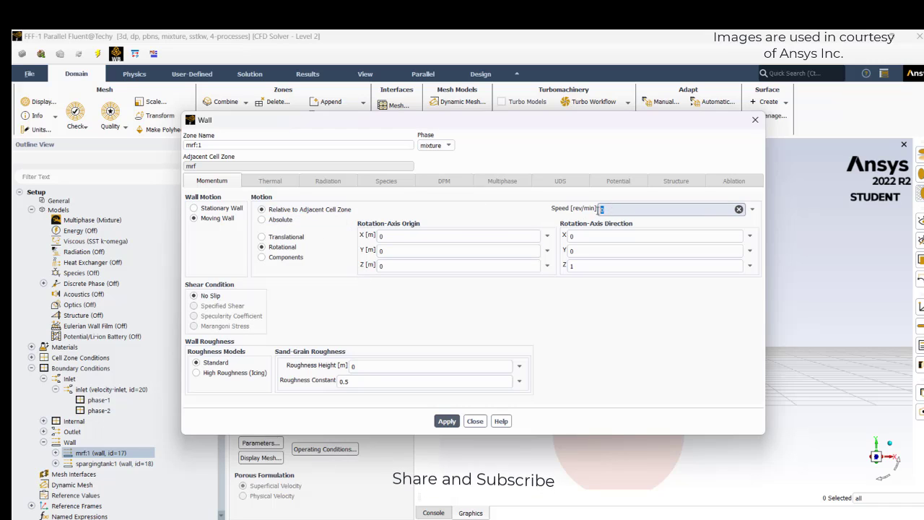
pyautogui.doubleClick(593, 267)
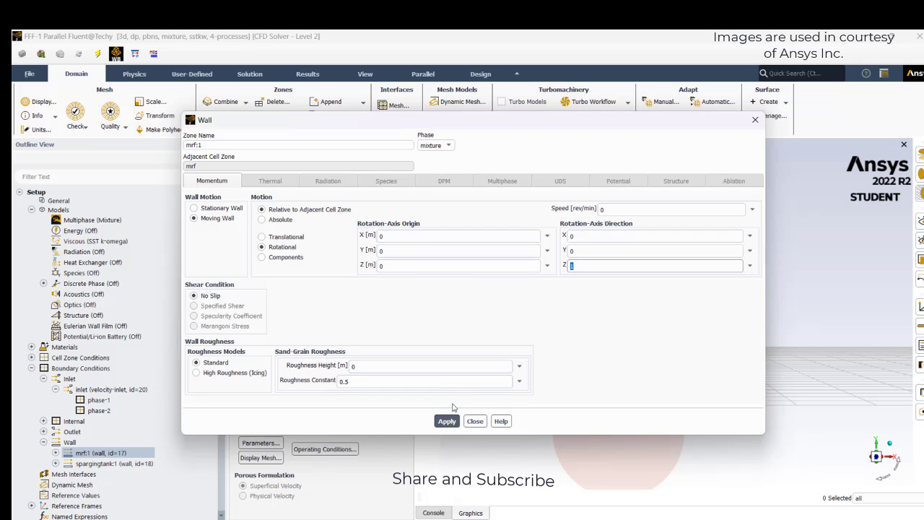
pyautogui.click(472, 420)
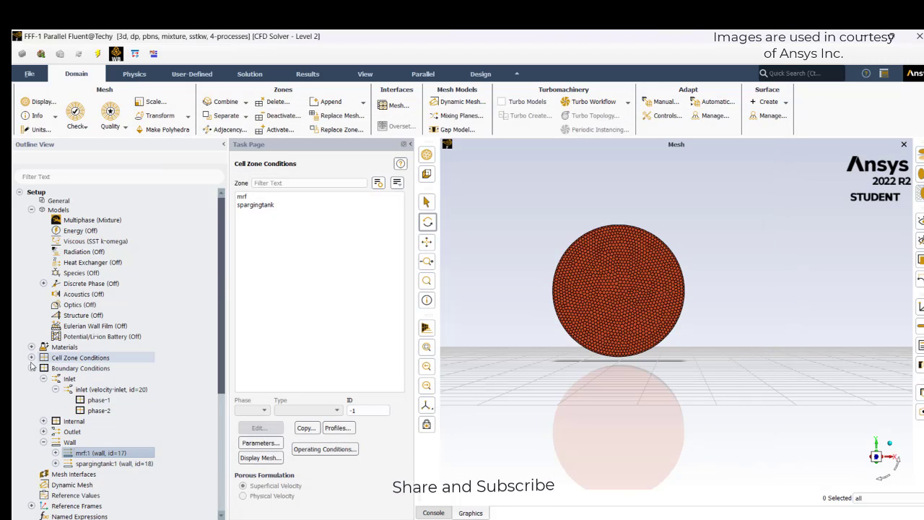
# Step: Set the mrf:1 moving wall's rotational motion to absolute with a speed of 300 rev/min
pyautogui.click(56, 453)
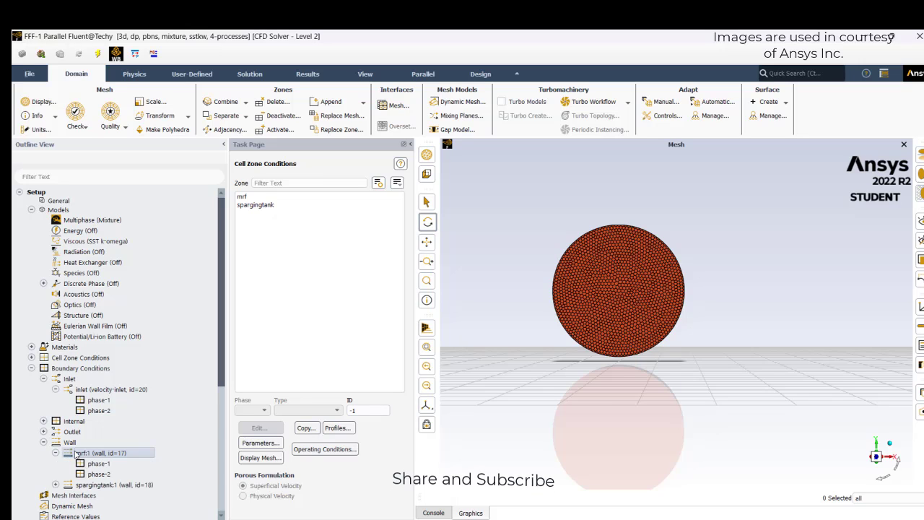
pyautogui.doubleClick(79, 452)
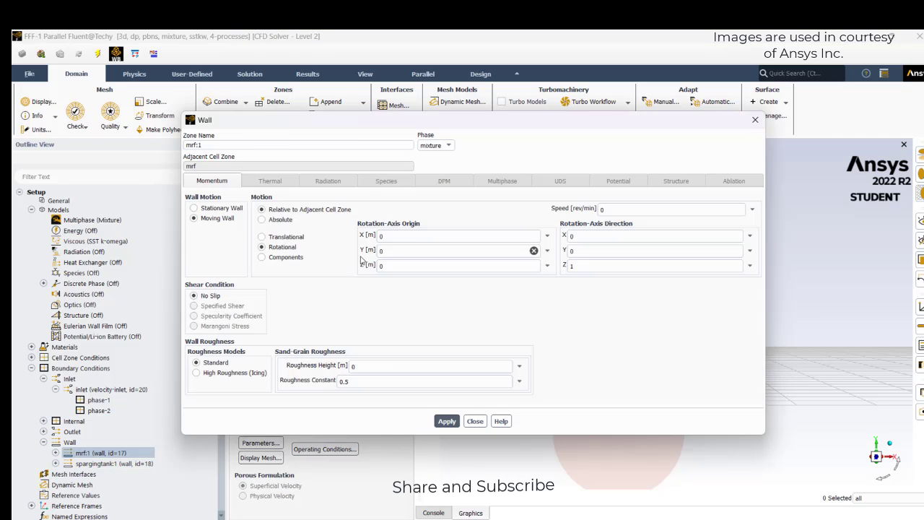
pyautogui.click(275, 219)
pyautogui.doubleClick(627, 210)
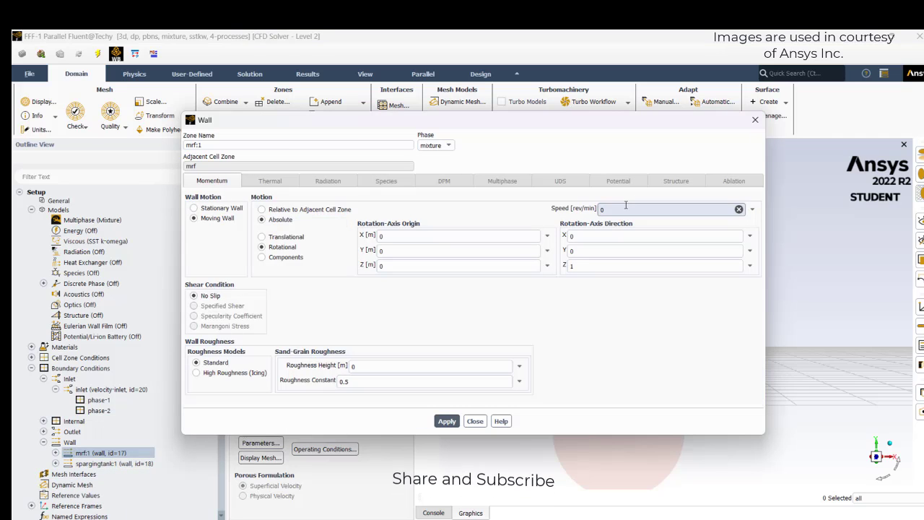
pyautogui.write('300')
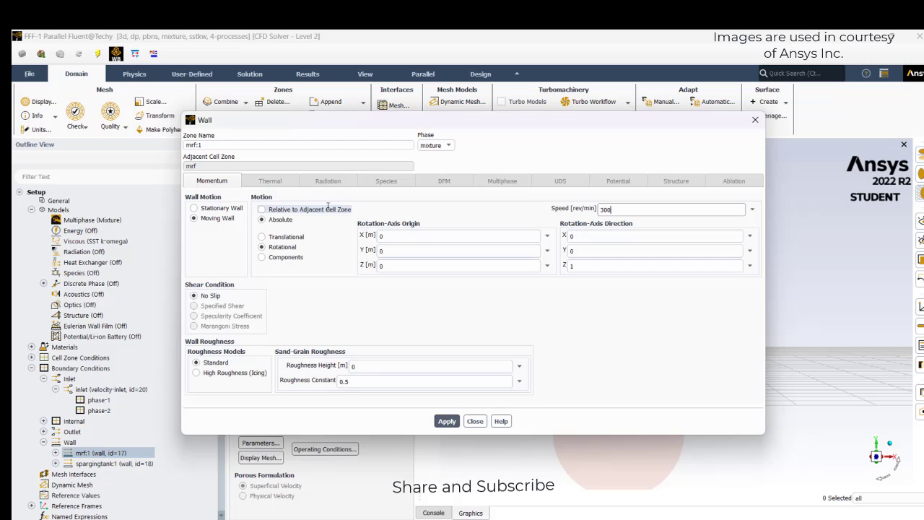
pyautogui.click(441, 422)
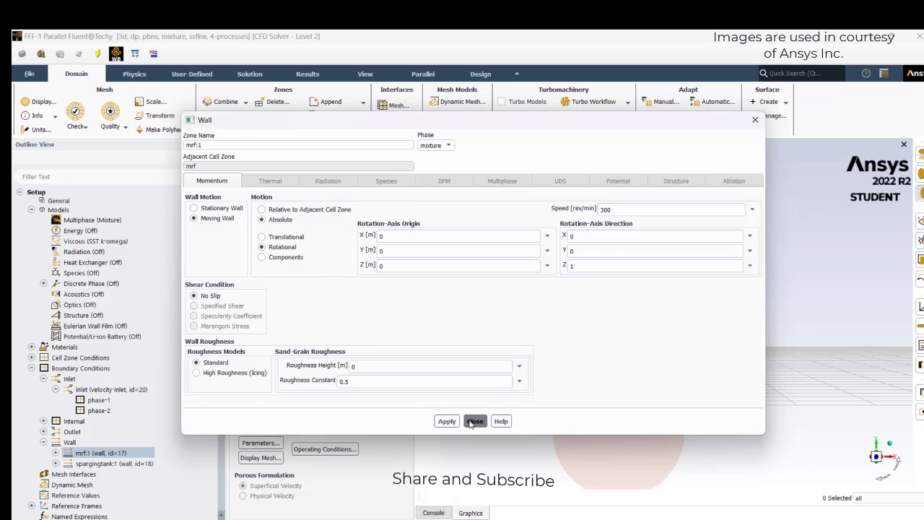
pyautogui.click(474, 420)
# Step: Review the standard initialization's initial values, including the phase-2 volume fraction and the phase-2 bin fractions
pyautogui.scroll(-5, 91, 443)
pyautogui.doubleClick(68, 455)
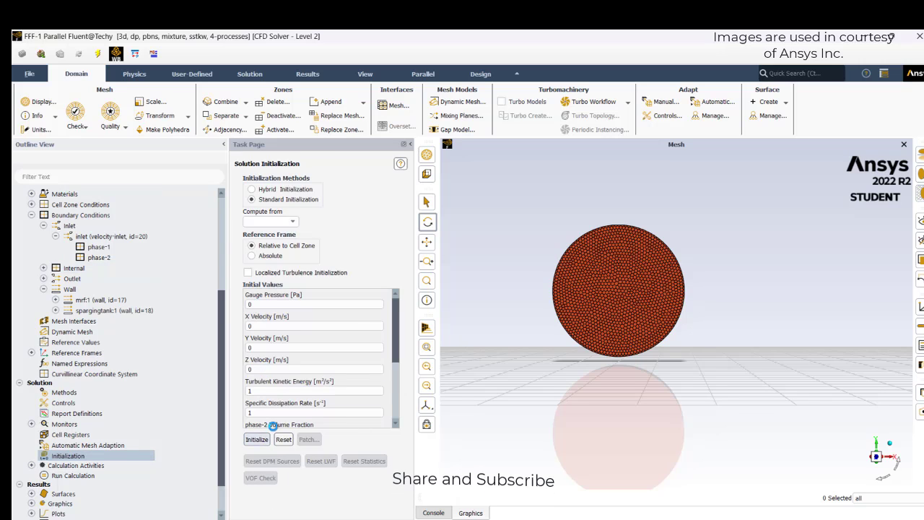
pyautogui.scroll(-3, 319, 390)
pyautogui.scroll(-3, 322, 385)
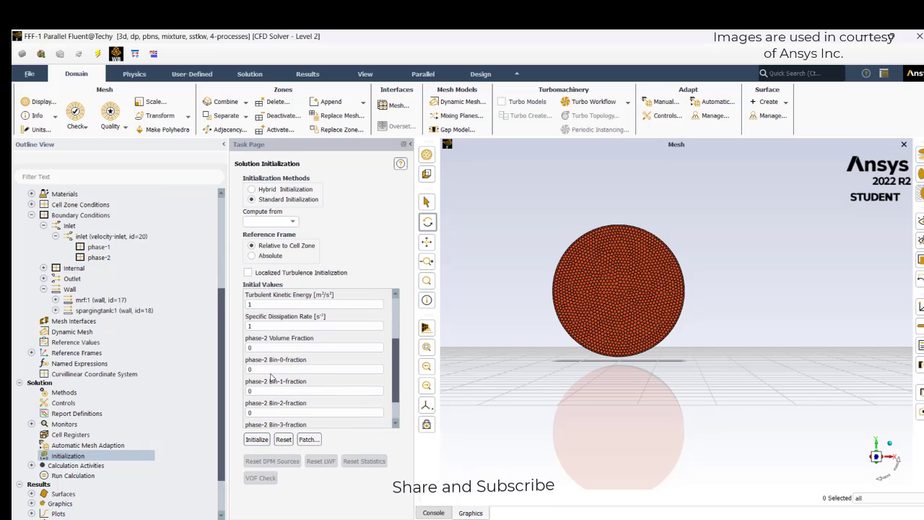
pyautogui.scroll(3, 266, 343)
pyautogui.scroll(-3, 325, 373)
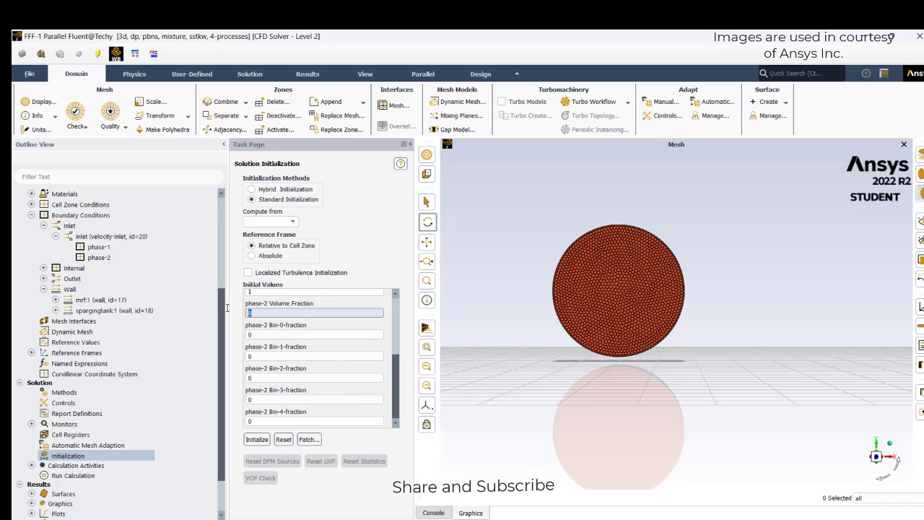
pyautogui.moveTo(229, 308); pyautogui.dragTo(224, 311)
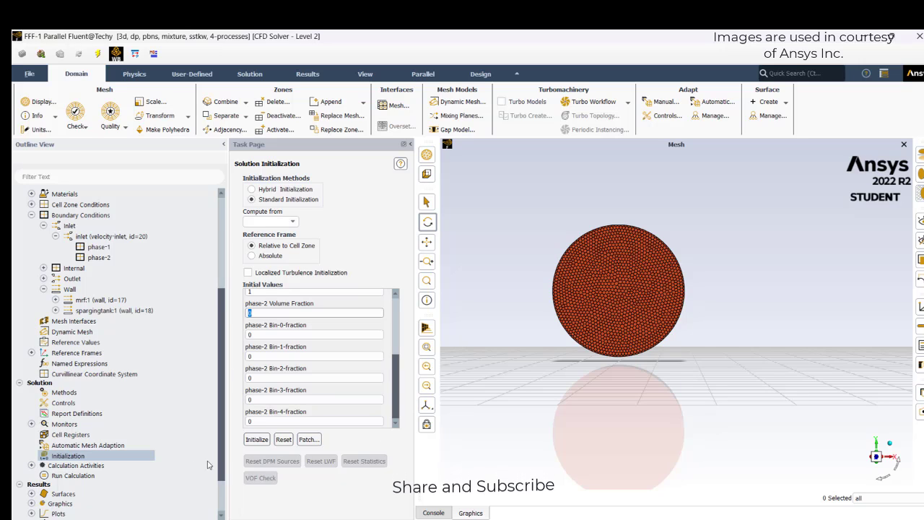
# Step: Run the calculation for 500 iterations and check the scaled residuals plot
pyautogui.click(83, 474)
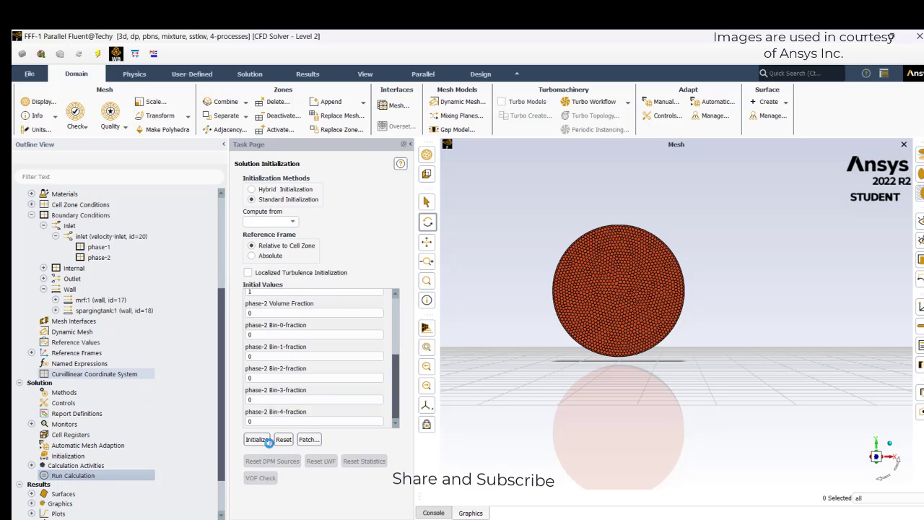
pyautogui.click(307, 330)
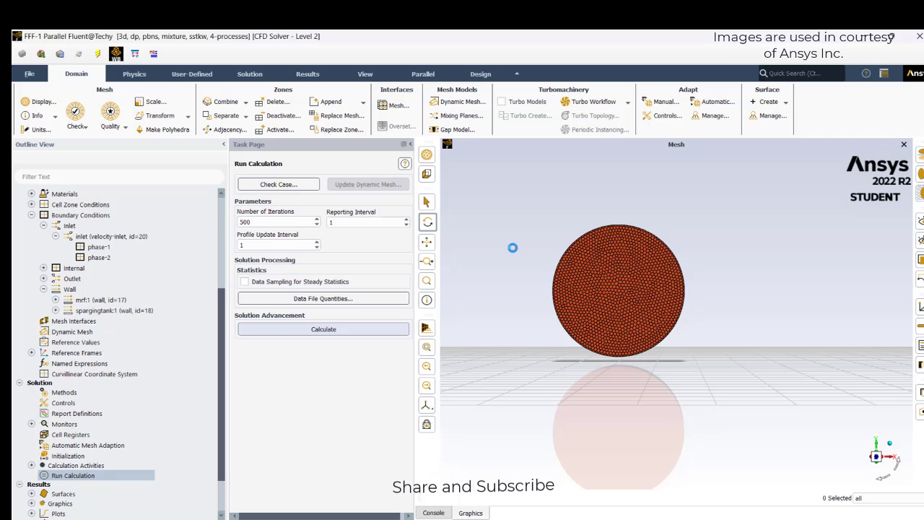
pyautogui.moveTo(493, 504)
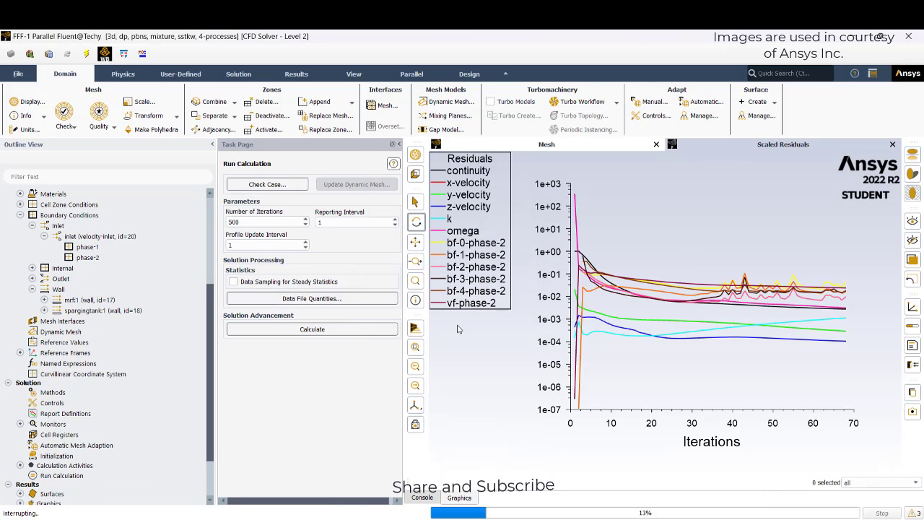
pyautogui.click(482, 293)
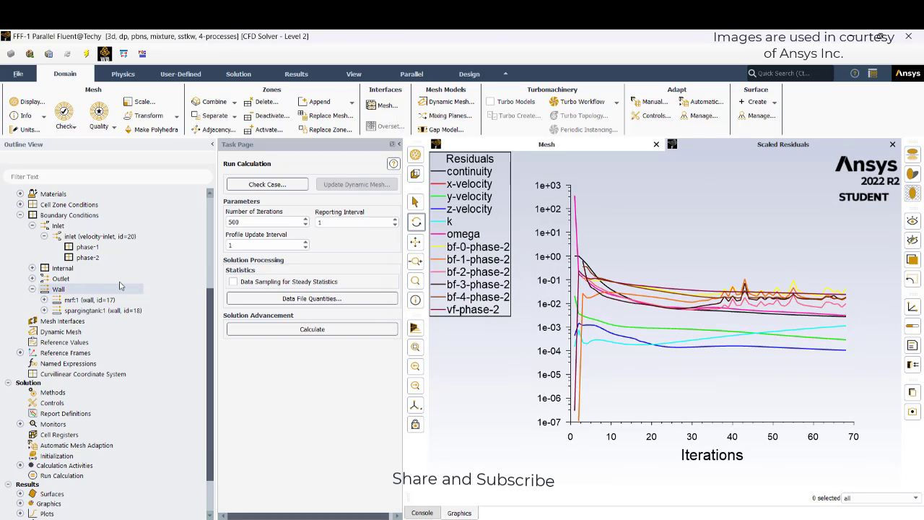
# Step: Print the phase-2 bin sizes to the console from the population balance settings, examine them, and open the inlet's phase-2 conditions
pyautogui.scroll(5, 103, 240)
pyautogui.doubleClick(80, 220)
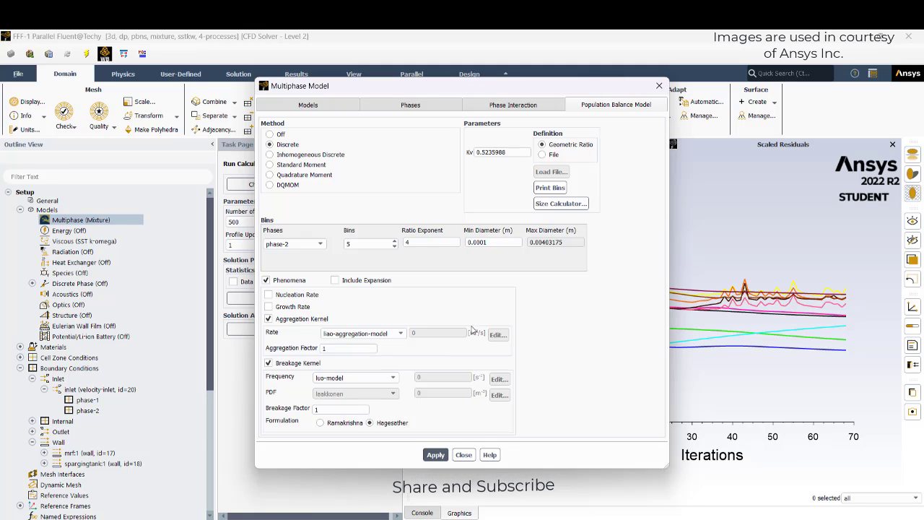
pyautogui.click(469, 244)
pyautogui.click(425, 512)
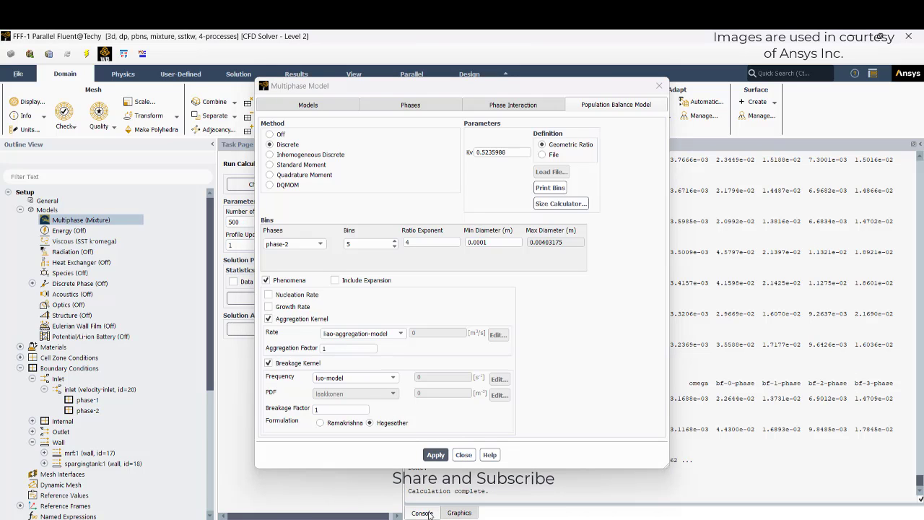
pyautogui.click(546, 187)
pyautogui.moveTo(546, 85); pyautogui.dragTo(324, 59)
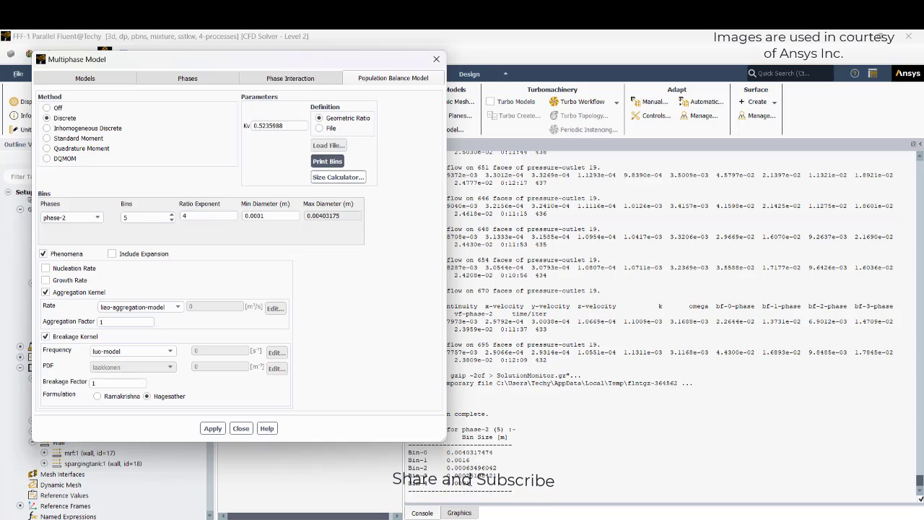
pyautogui.moveTo(473, 482); pyautogui.dragTo(465, 482)
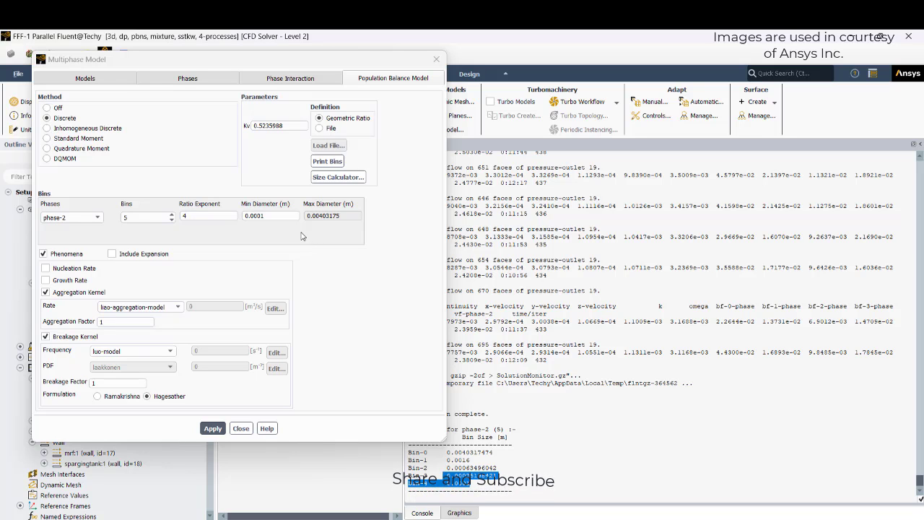
pyautogui.click(436, 59)
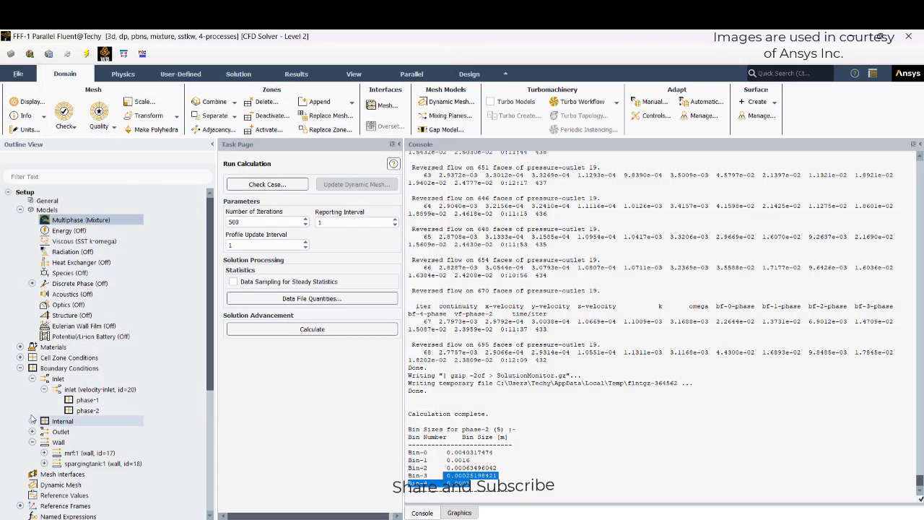
pyautogui.click(87, 410)
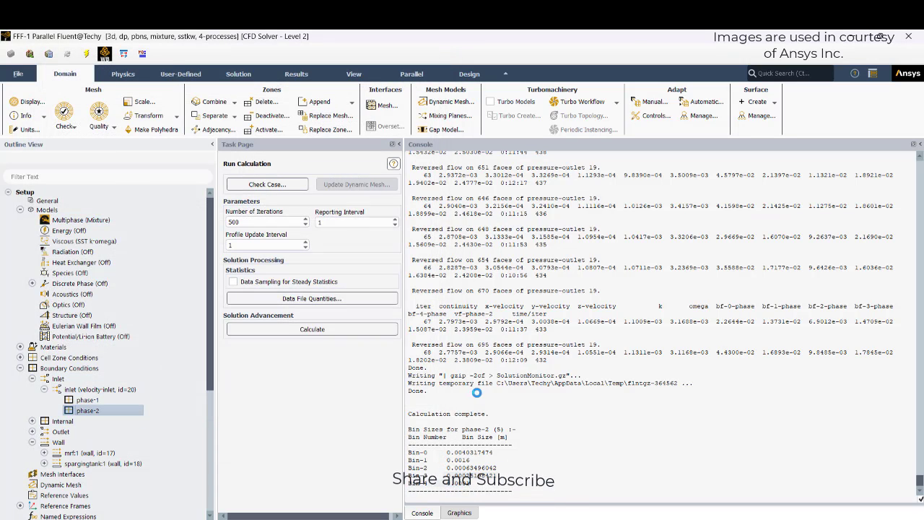
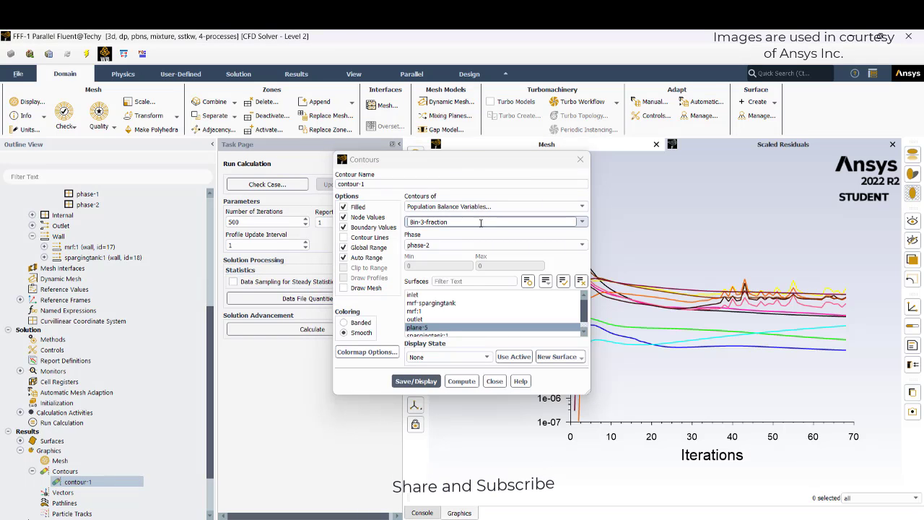
# Step: Set contour-1 to the phase-2 Bin-0-fraction on plane-5, compute its range, and display it with the dialog moved clear of the plot
pyautogui.click(480, 222)
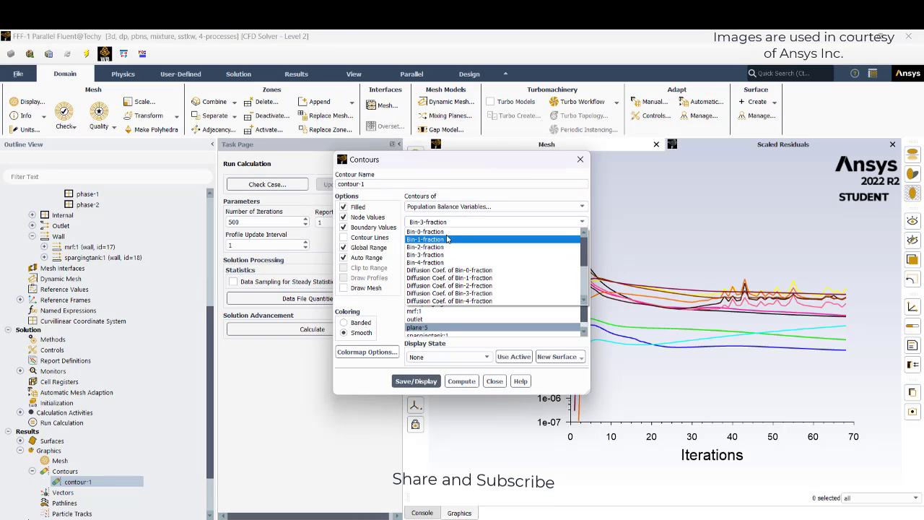
pyautogui.click(462, 231)
pyautogui.click(474, 382)
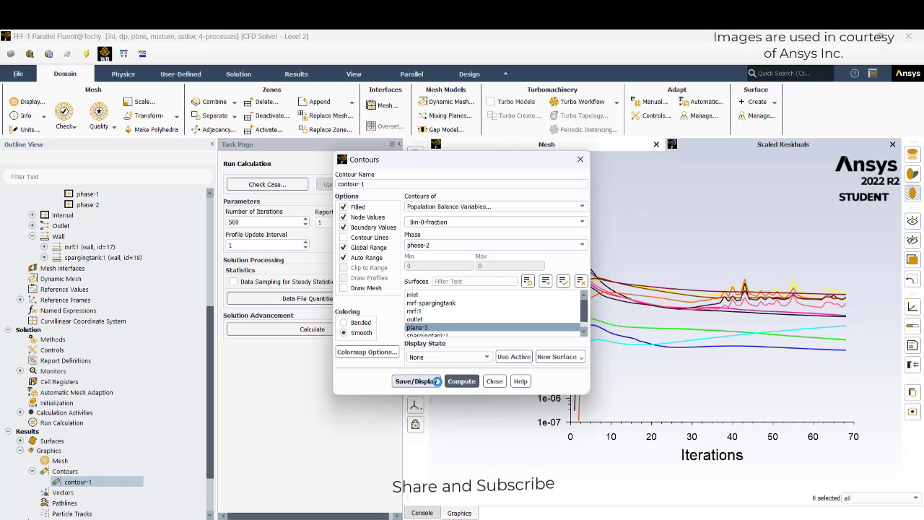
pyautogui.click(416, 381)
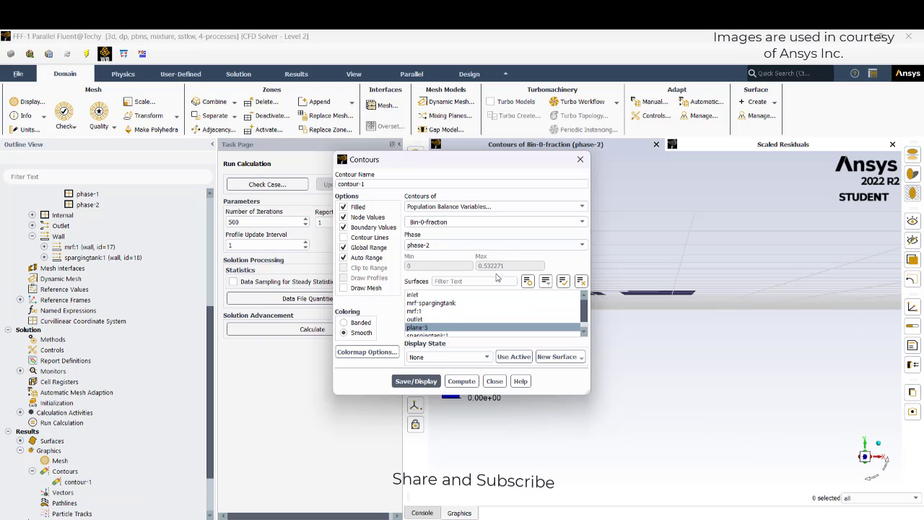
pyautogui.moveTo(502, 160); pyautogui.dragTo(353, 177)
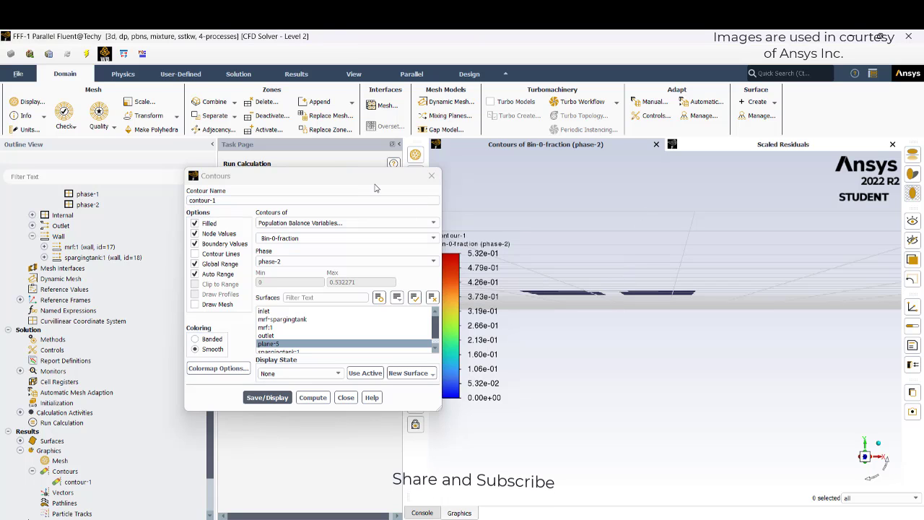
pyautogui.moveTo(373, 179); pyautogui.dragTo(264, 172)
pyautogui.click(414, 248)
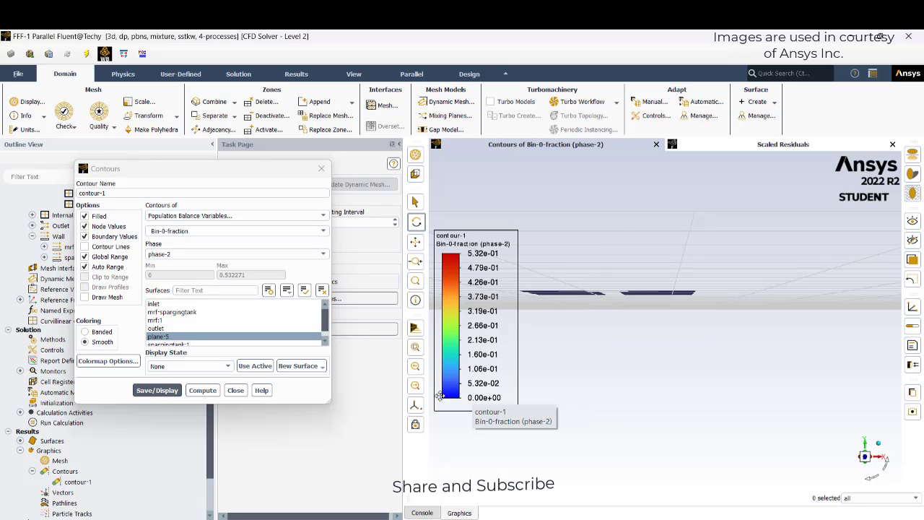
# Step: Try viewing the contours from the +X and +Z directions, fitted to the window
pyautogui.click(416, 406)
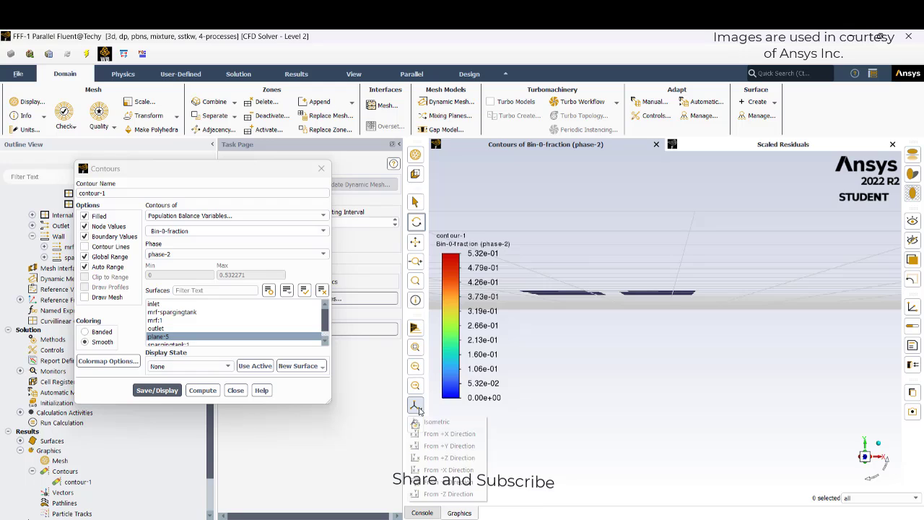
pyautogui.click(437, 433)
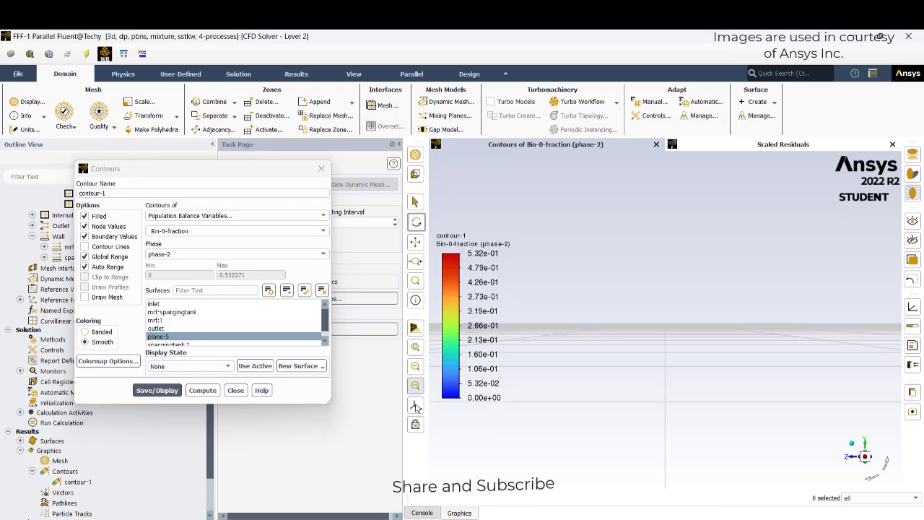
pyautogui.click(418, 348)
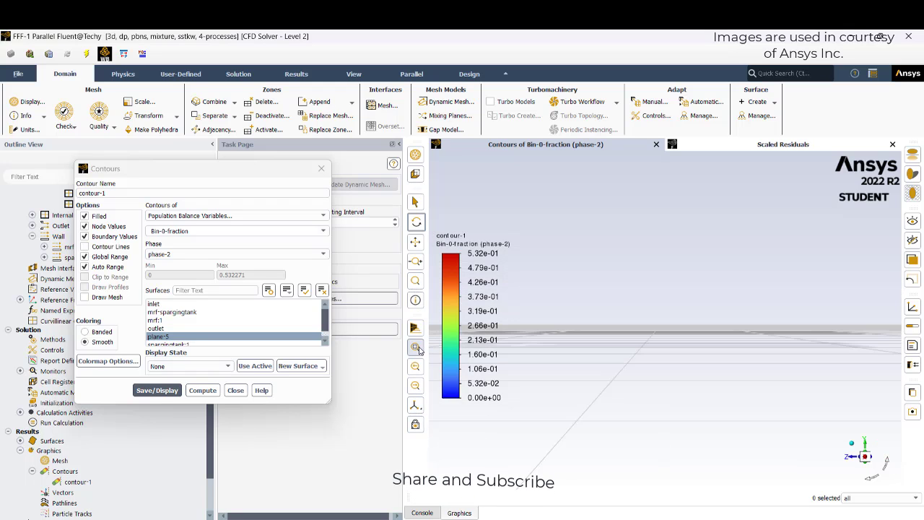
pyautogui.click(415, 406)
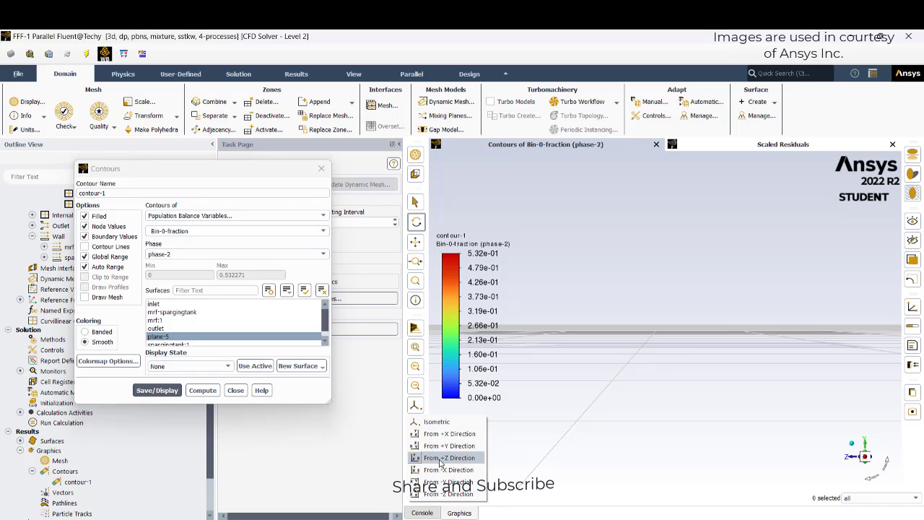
pyautogui.click(439, 460)
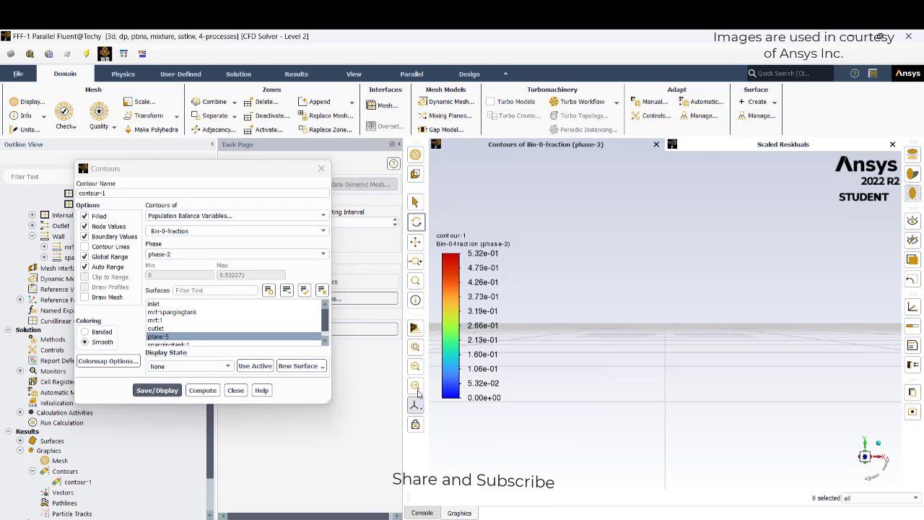
pyautogui.click(418, 359)
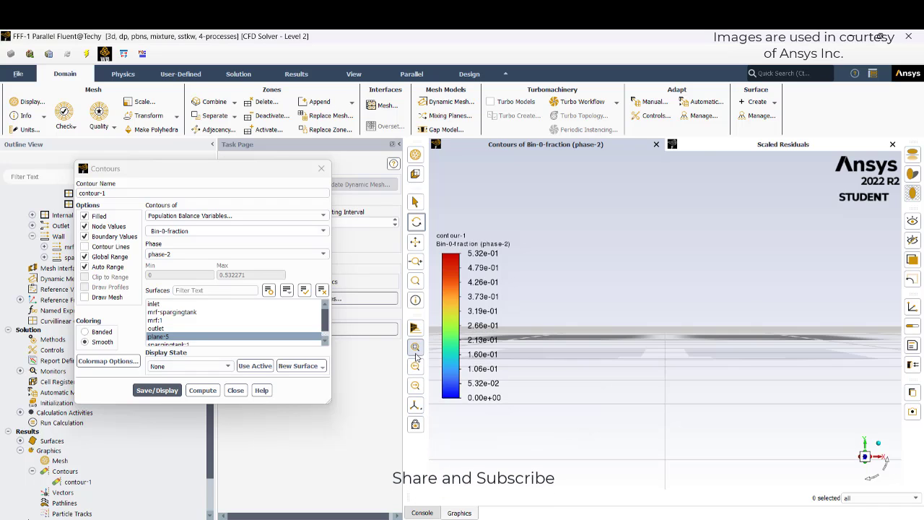
# Step: Orient the view along the Y axis to examine the plane-5 Bin-0-fraction contours face-on with the impeller at the tank's lower end
pyautogui.click(416, 406)
pyautogui.click(431, 435)
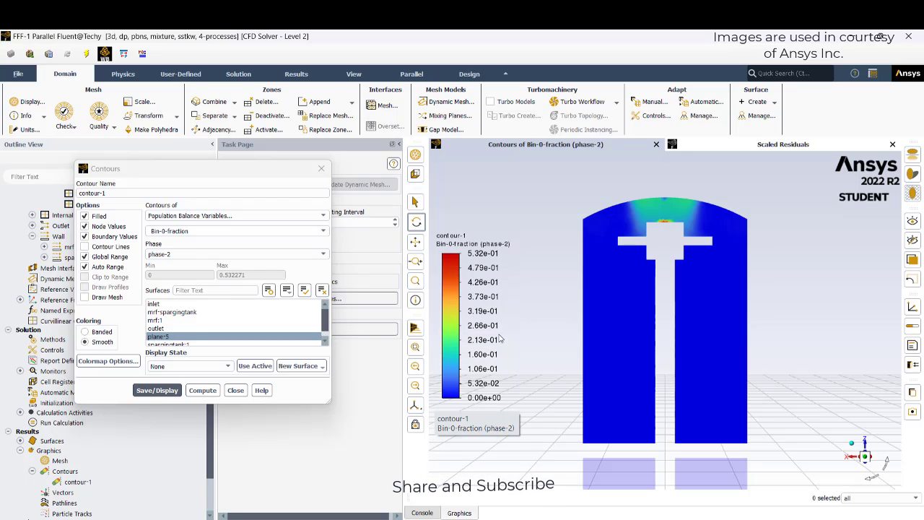
pyautogui.click(416, 406)
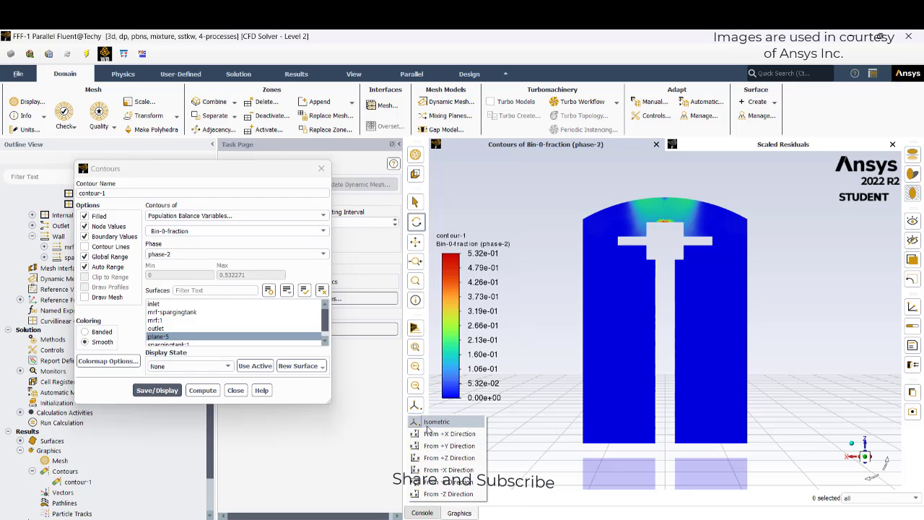
pyautogui.click(448, 469)
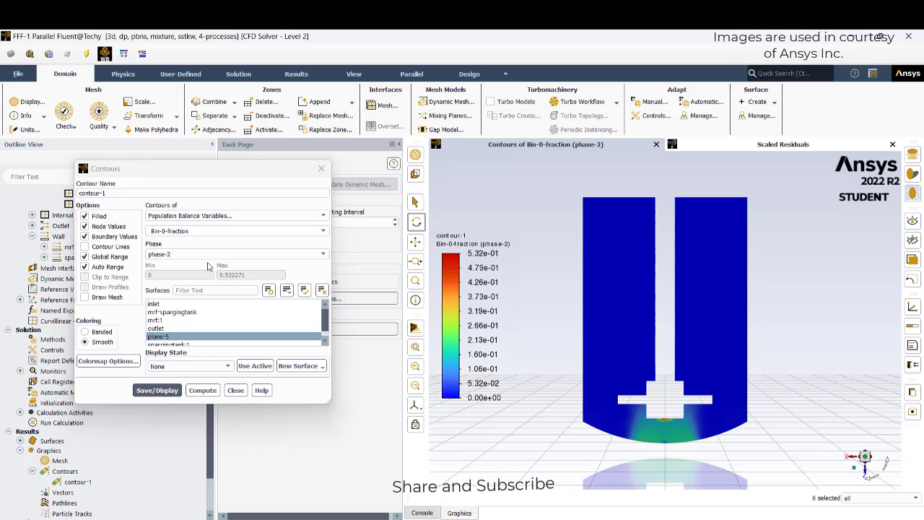
pyautogui.moveTo(240, 173); pyautogui.dragTo(415, 191)
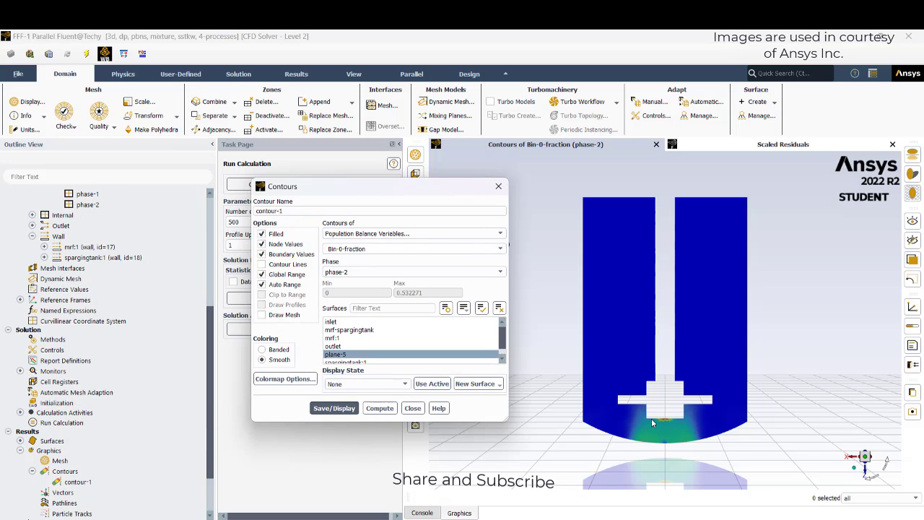
# Step: Examine the phase-2 bin fraction boundary values at the velocity inlet and compare them with the computed contour range
pyautogui.scroll(6, 87, 288)
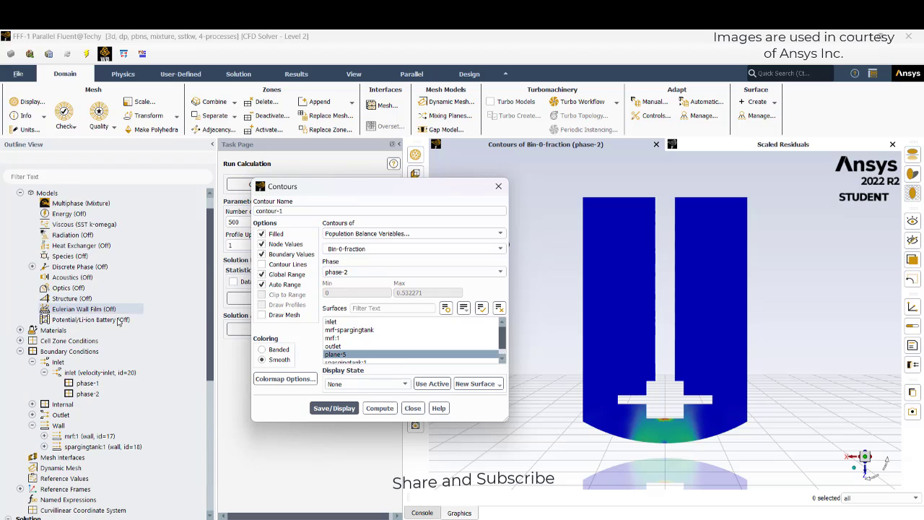
pyautogui.click(86, 384)
pyautogui.doubleClick(87, 394)
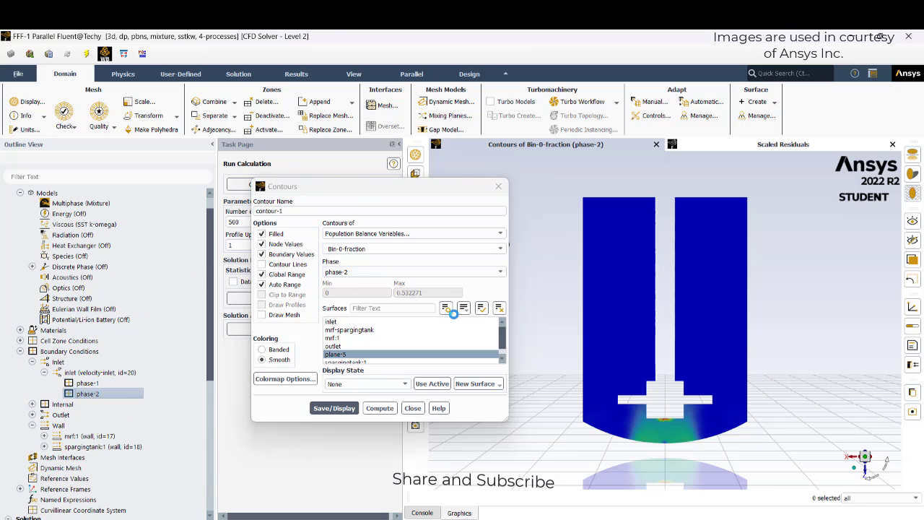
pyautogui.scroll(4, 288, 435)
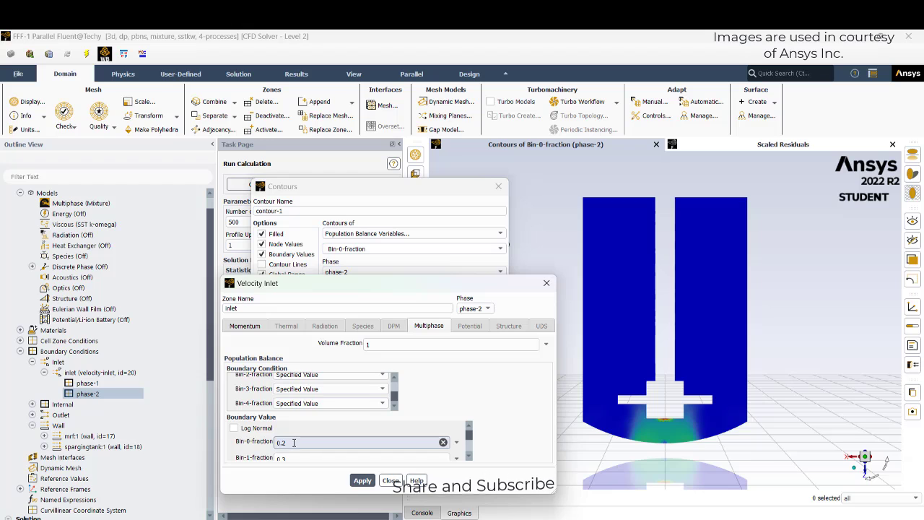
pyautogui.moveTo(339, 284); pyautogui.dragTo(166, 273)
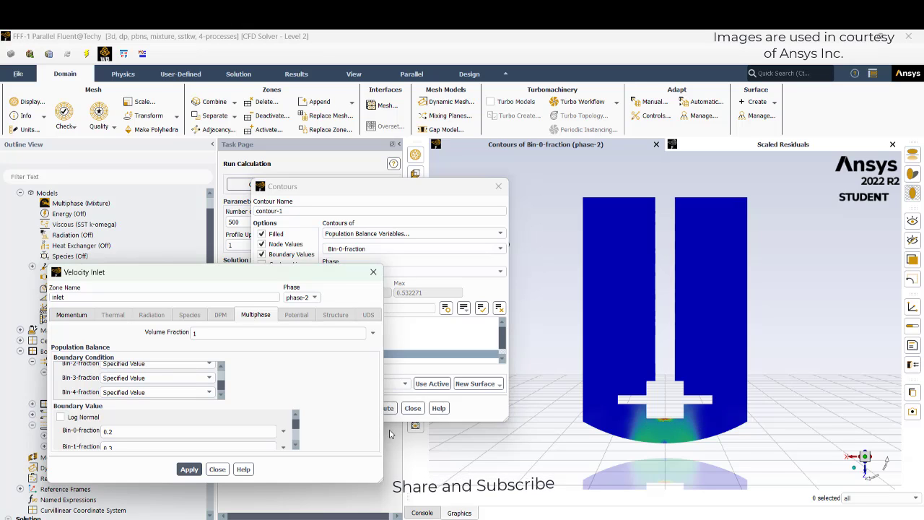
pyautogui.click(373, 271)
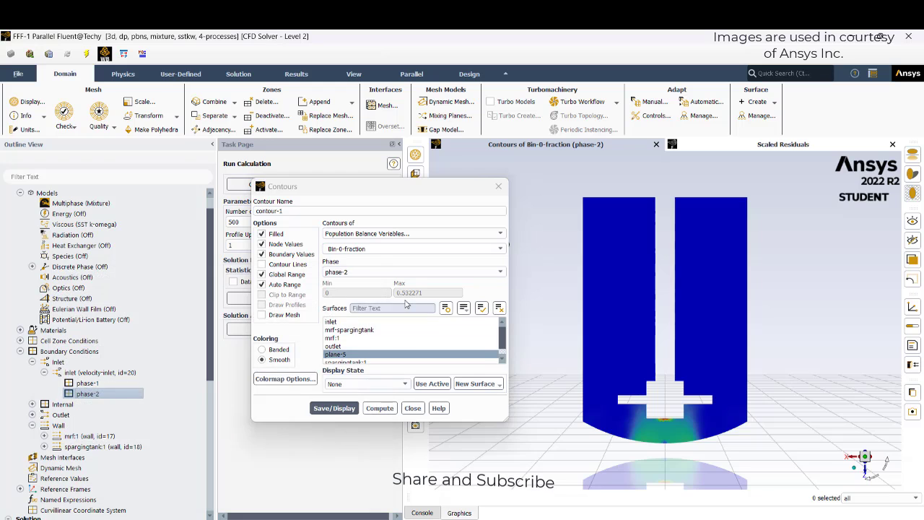
pyautogui.click(331, 357)
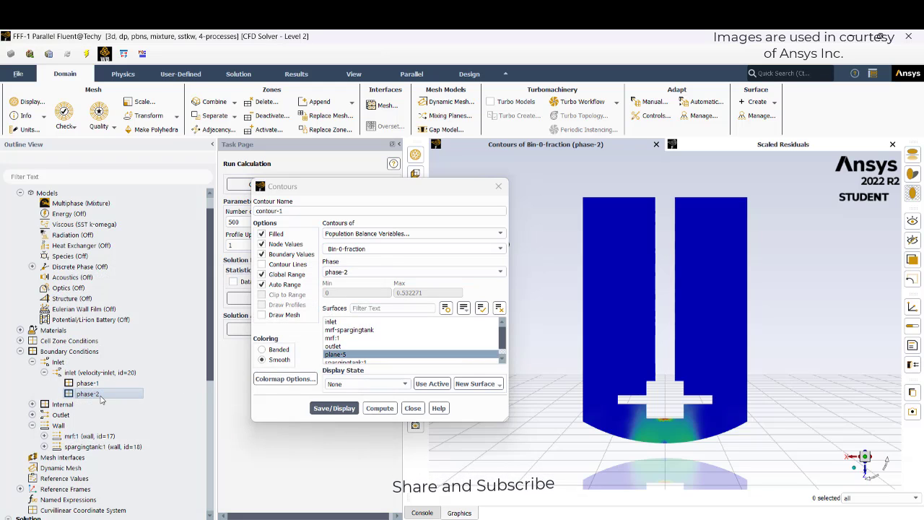
pyautogui.click(101, 395)
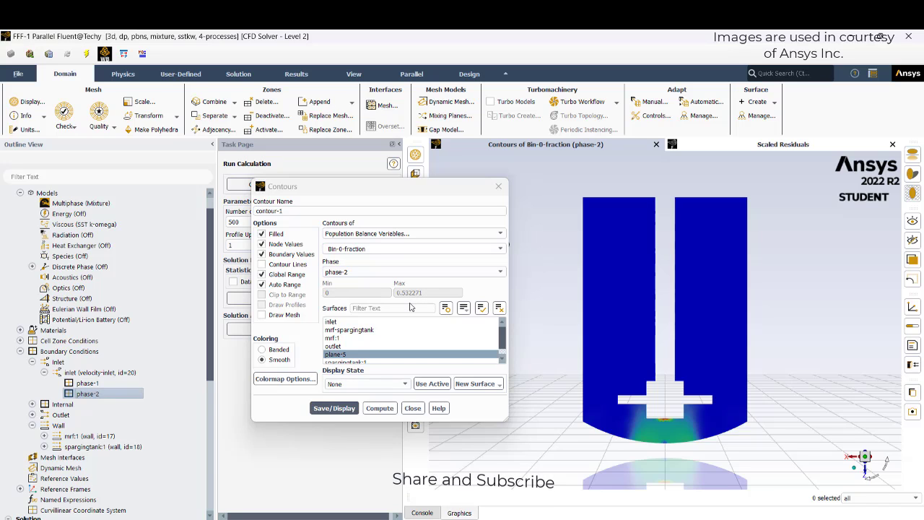
# Step: Switch contour-1 to the phase-2 Bin-1-fraction on plane-5, display it, and close the contour settings
pyautogui.click(501, 250)
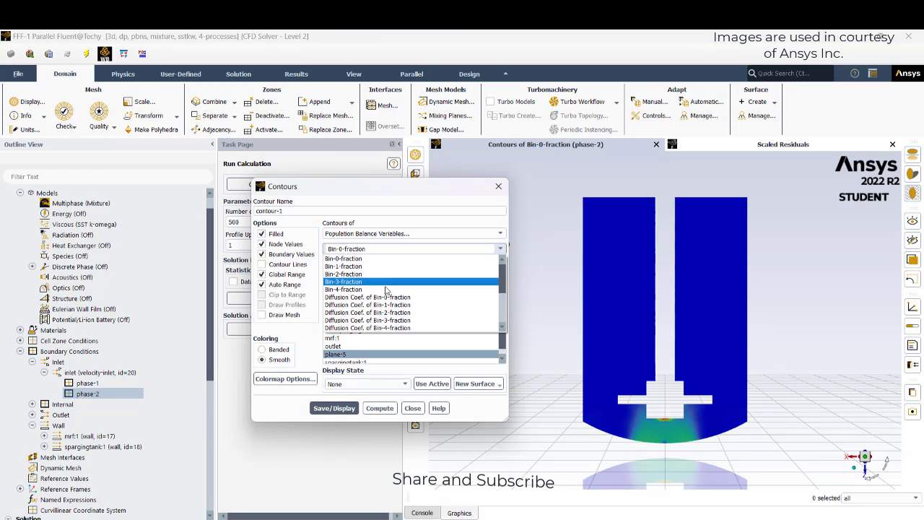
pyautogui.click(361, 268)
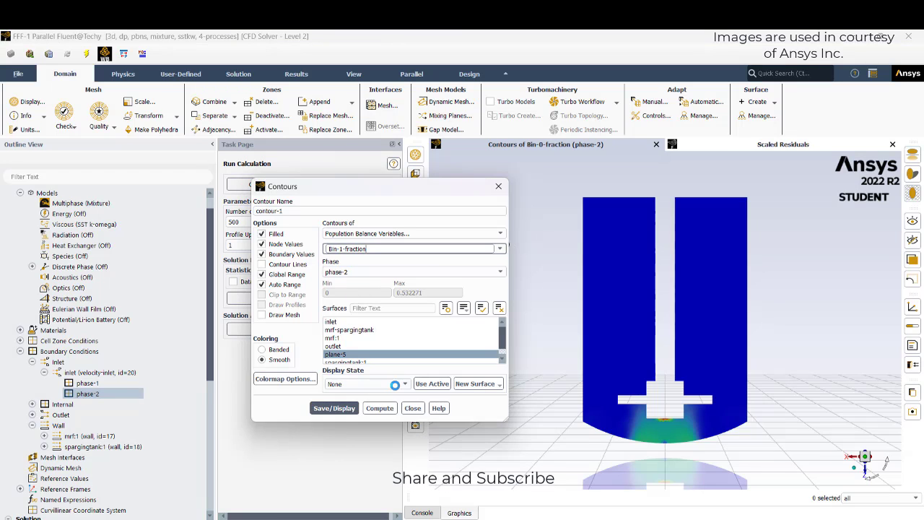
pyautogui.click(334, 408)
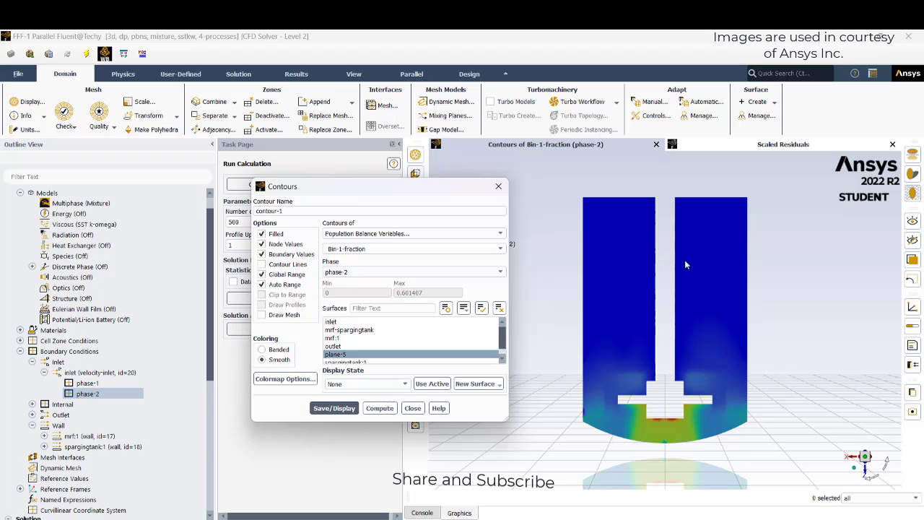
pyautogui.click(413, 408)
# Step: Disable the Aggregation Kernel in the population balance settings of the multiphase model, apply the change and close the settings
pyautogui.scroll(1, 121, 257)
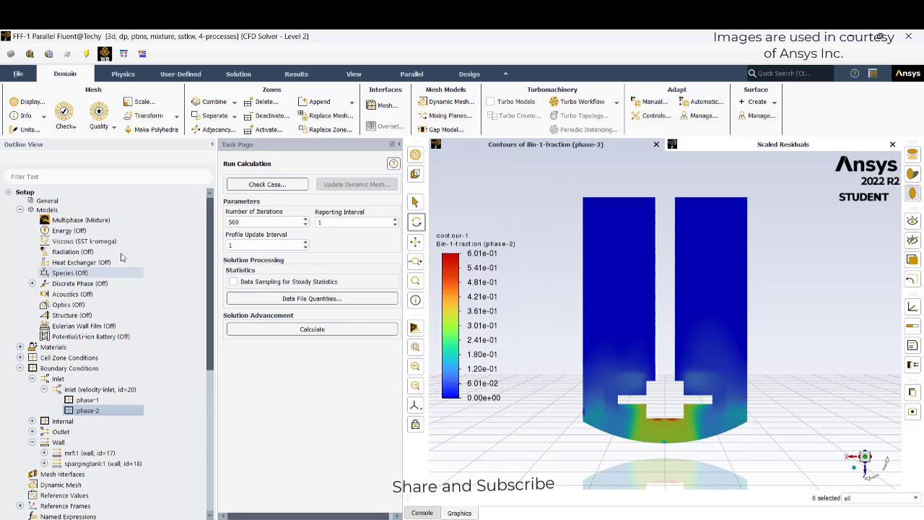
pyautogui.doubleClick(80, 219)
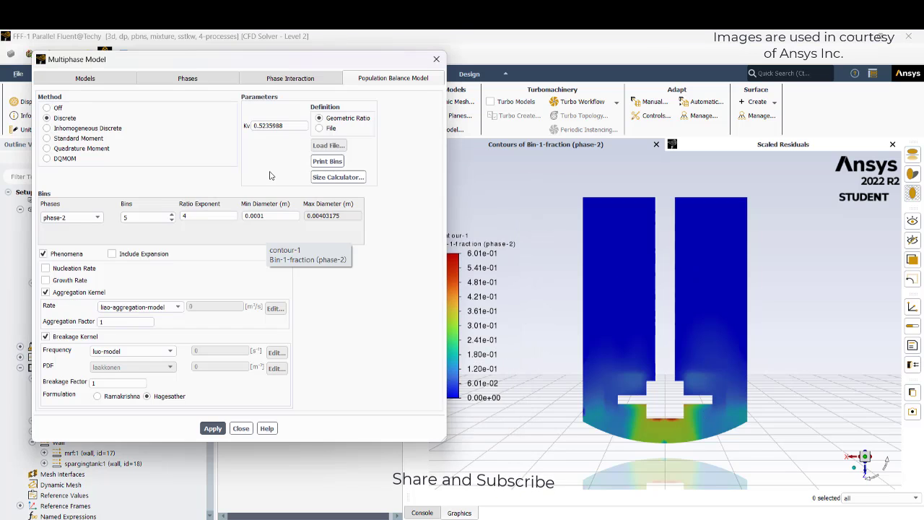
pyautogui.click(65, 292)
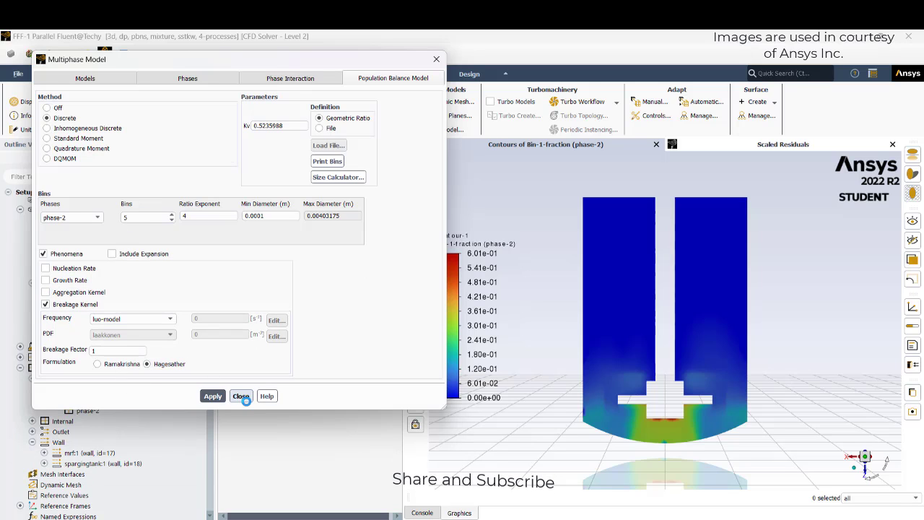
pyautogui.click(241, 396)
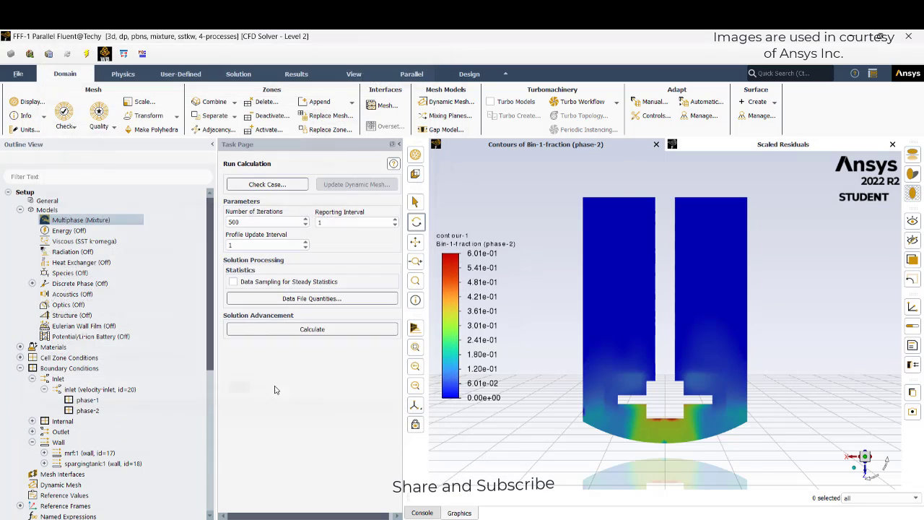
# Step: Start the calculation with the changed settings used for current and future calculations
pyautogui.click(310, 328)
pyautogui.click(275, 323)
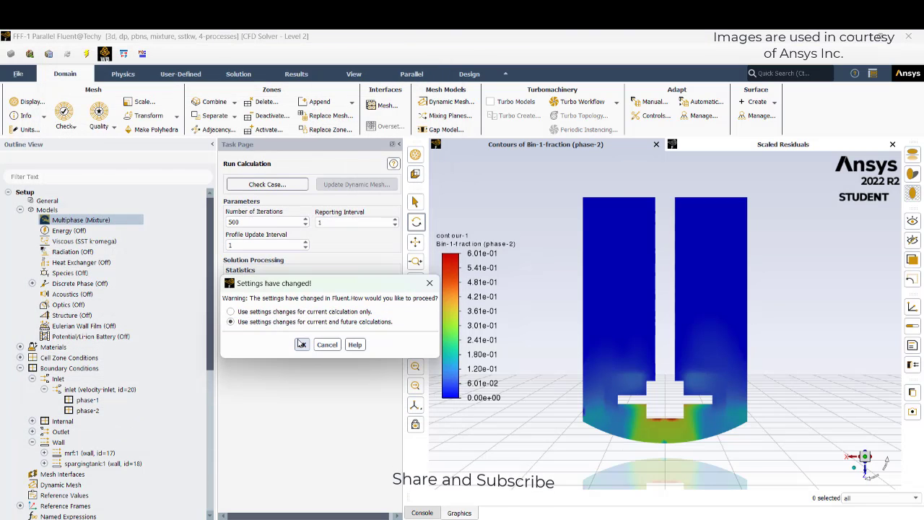
pyautogui.click(302, 345)
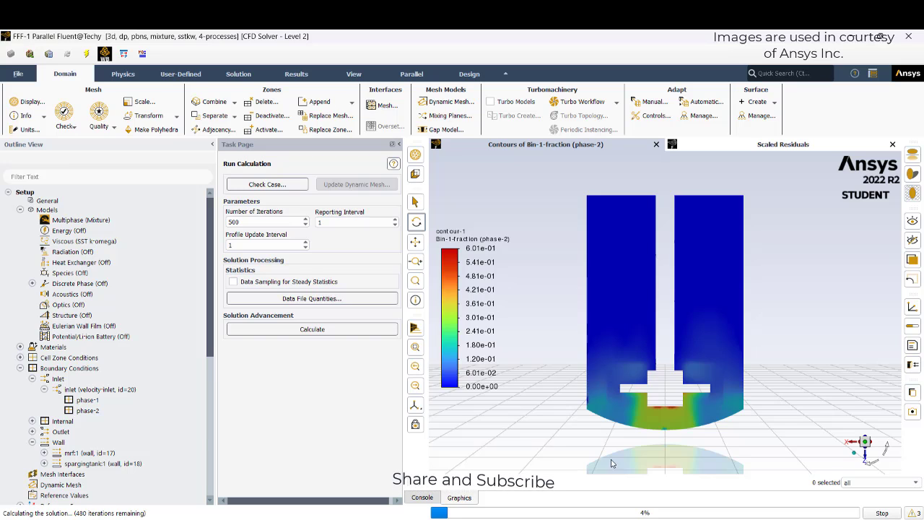
# Step: Check the iteration progress in the console, return to the graphics view, and stop the calculation, acknowledging its completion
pyautogui.click(425, 497)
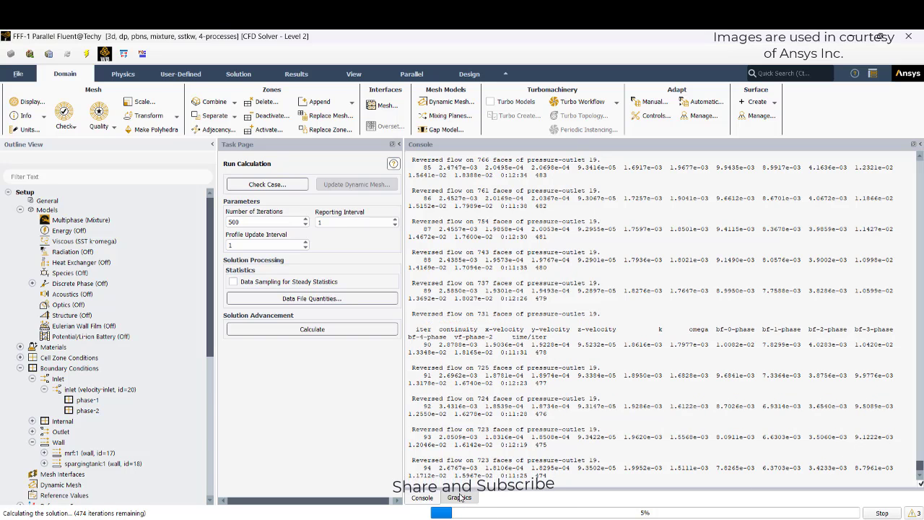
pyautogui.click(459, 497)
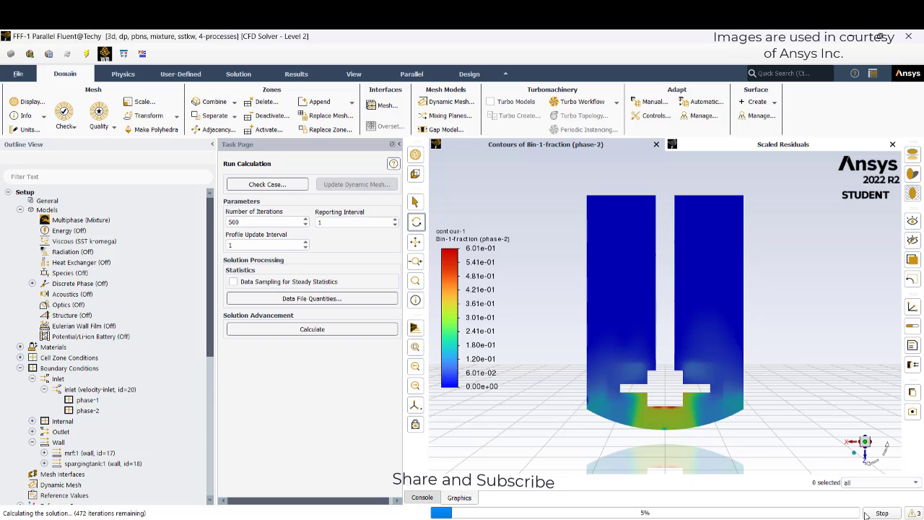
pyautogui.click(879, 513)
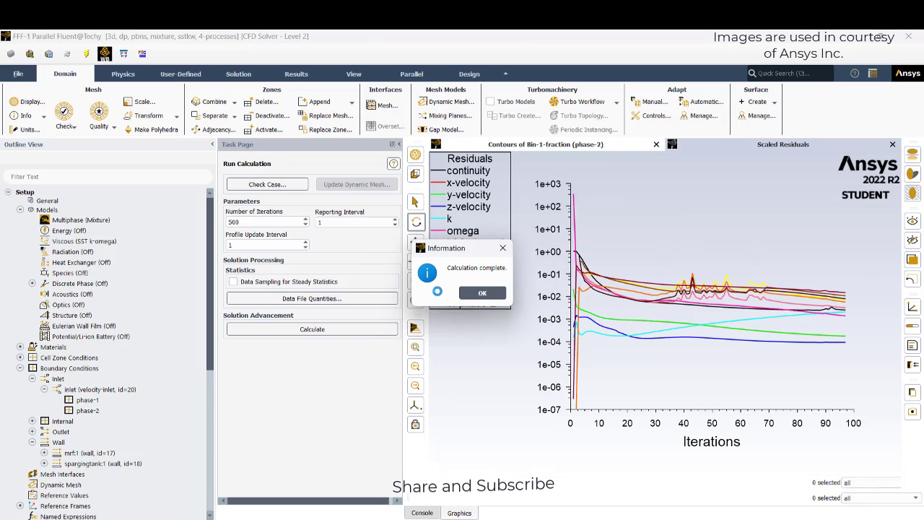
pyautogui.click(482, 293)
# Step: Redisplay contour-1 with the phase-2 Bin-1-fraction on plane-5 from the updated solution and close the contour settings
pyautogui.scroll(-6, 72, 433)
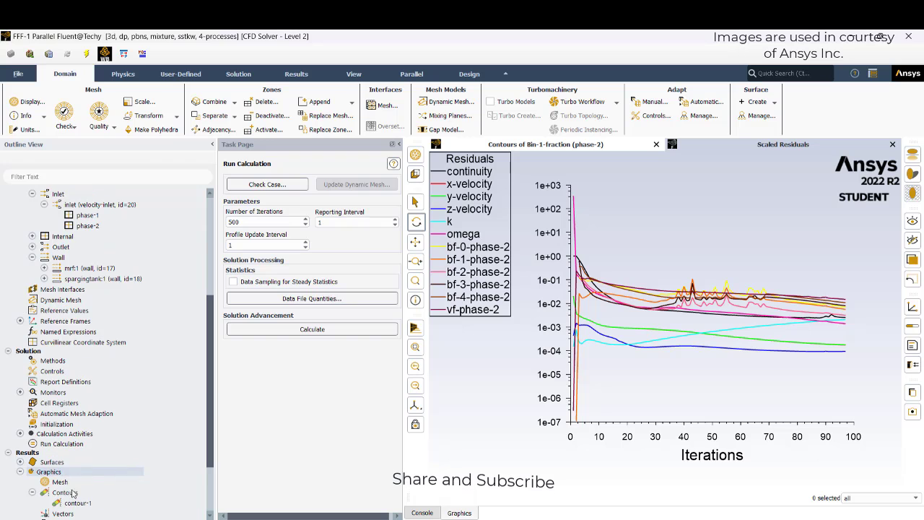
pyautogui.doubleClick(76, 502)
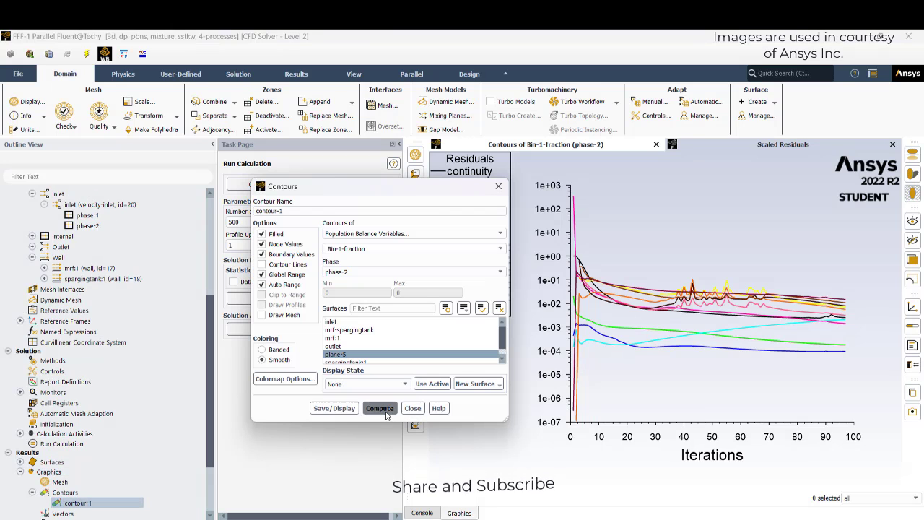
pyautogui.click(334, 408)
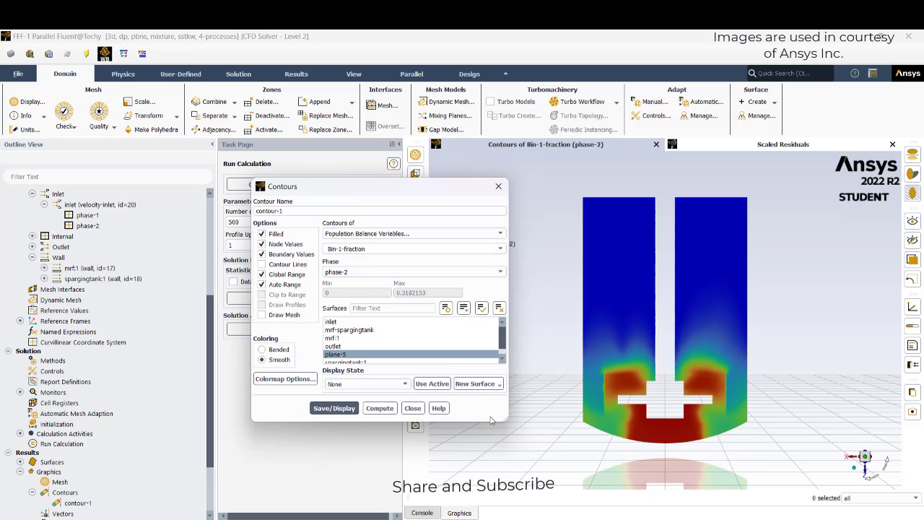
pyautogui.click(497, 186)
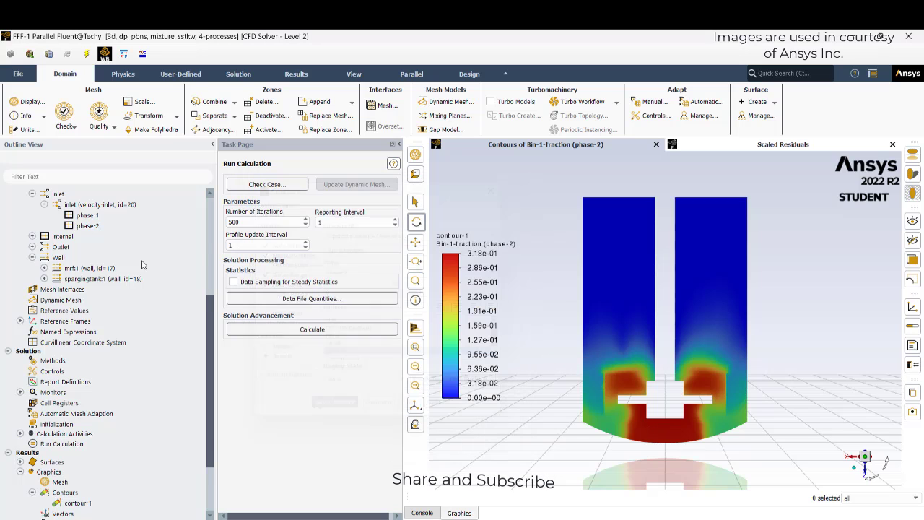
# Step: Try switching the population balance method of the multiphase model to Inhomogeneous Discrete
pyautogui.scroll(6, 142, 264)
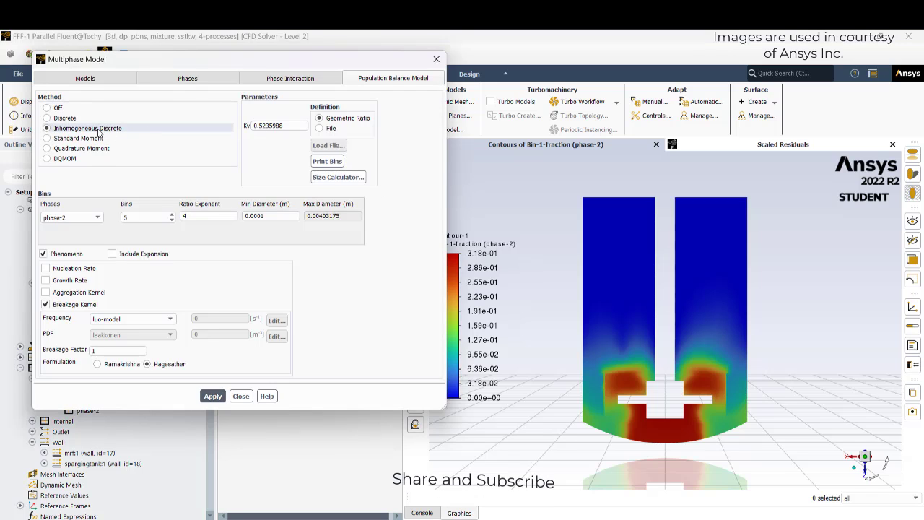
pyautogui.click(555, 294)
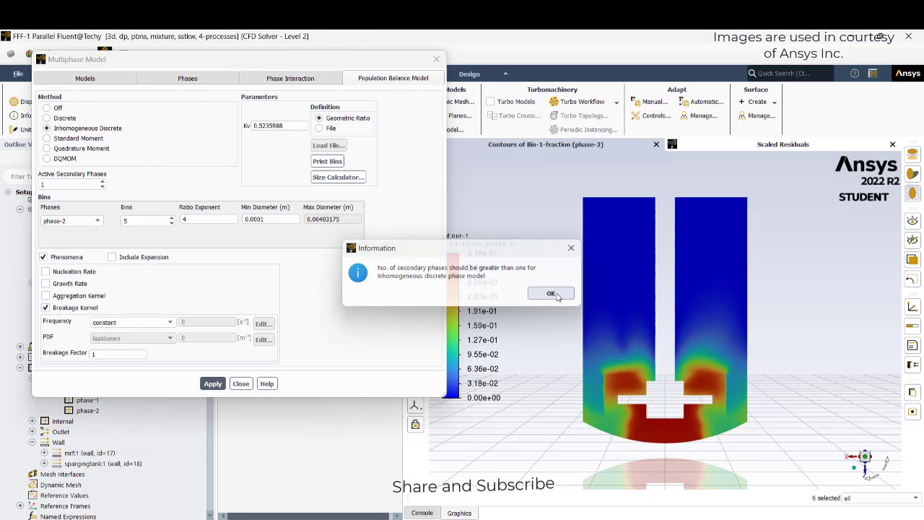